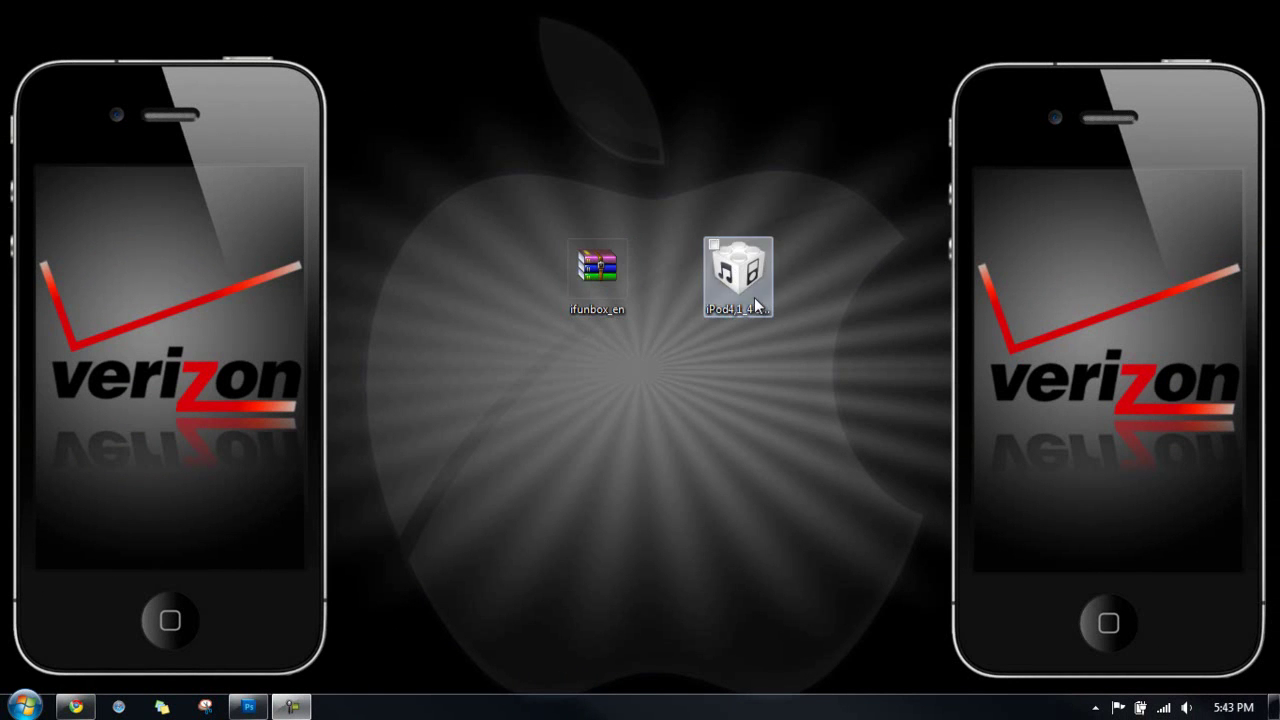
left_click(738, 270)
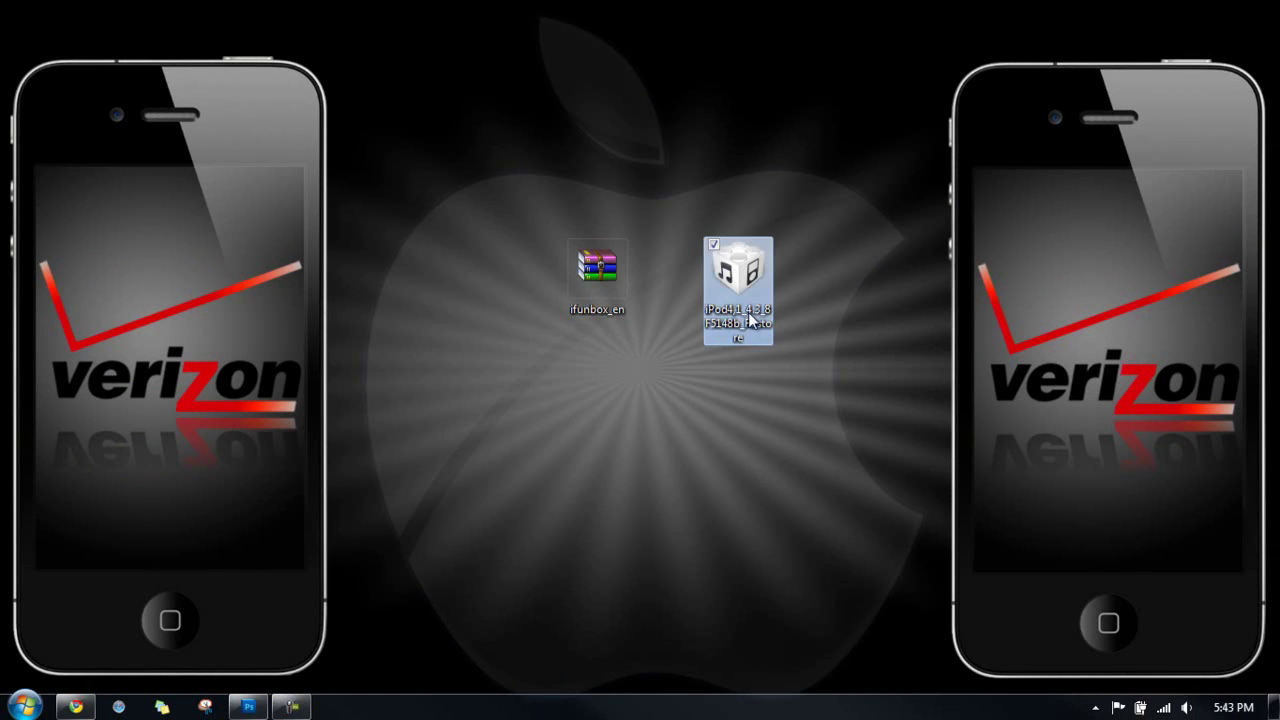
left_click(686, 411)
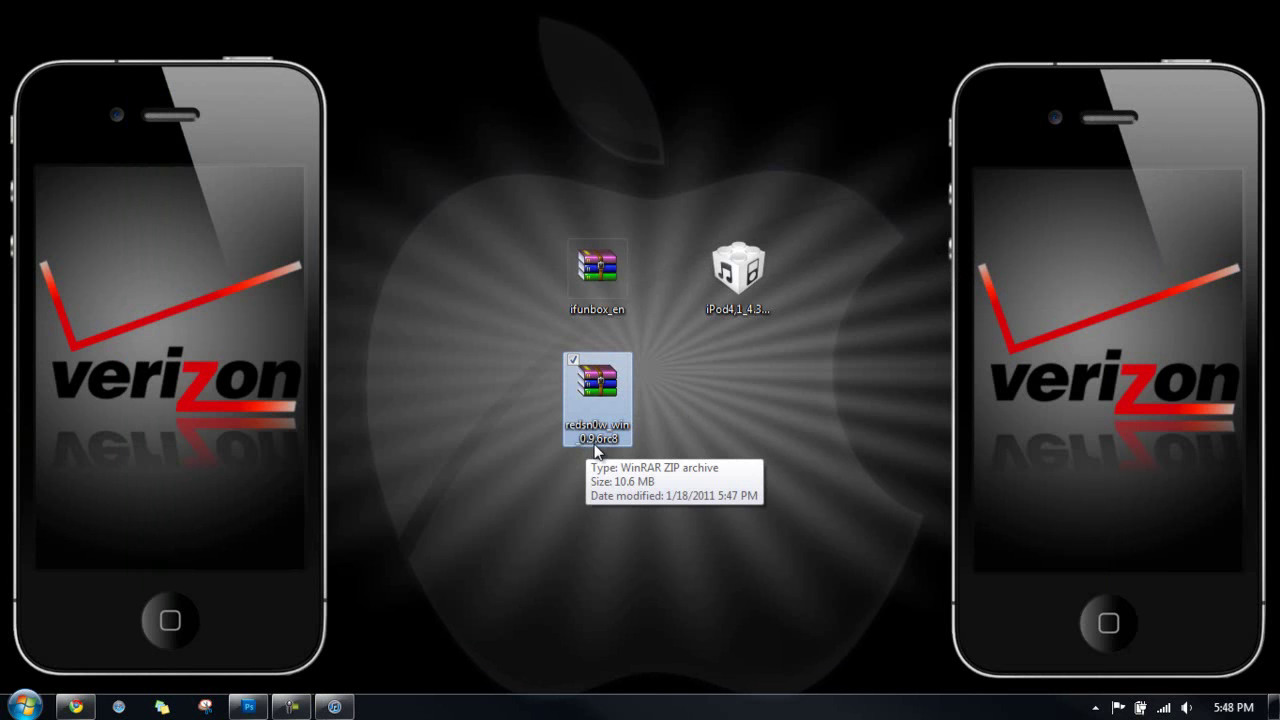
left_click(688, 437)
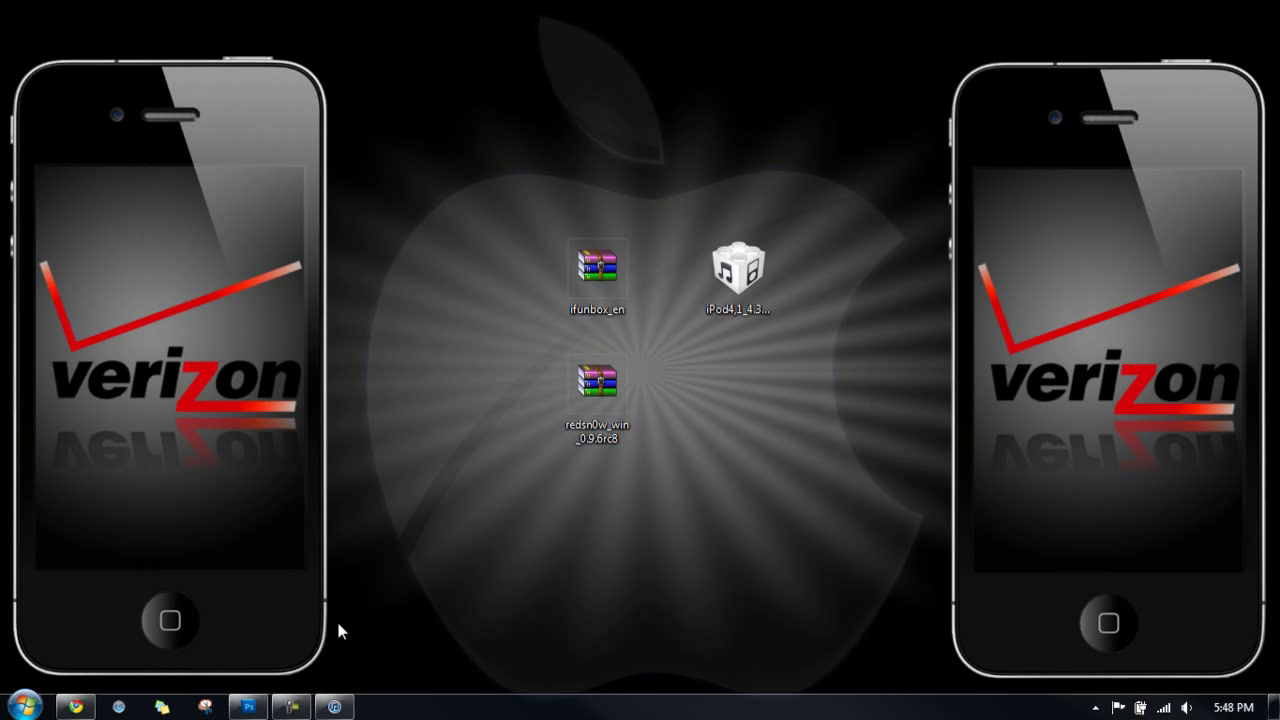
Switch to iTunes and update the connected iPod using the iPod4,1_4.3_8F5148b_Restore firmware file from the Desktop
left_click(332, 707)
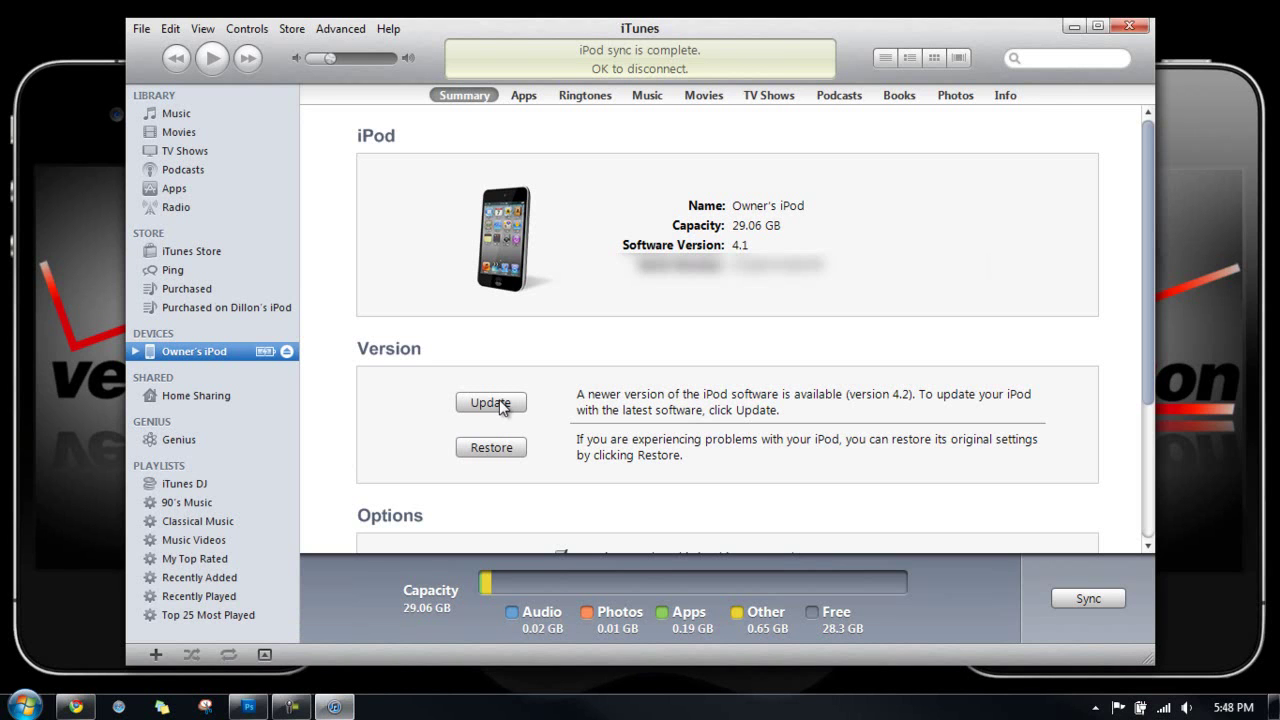
key("shift")
left_click(491, 402, "shift")
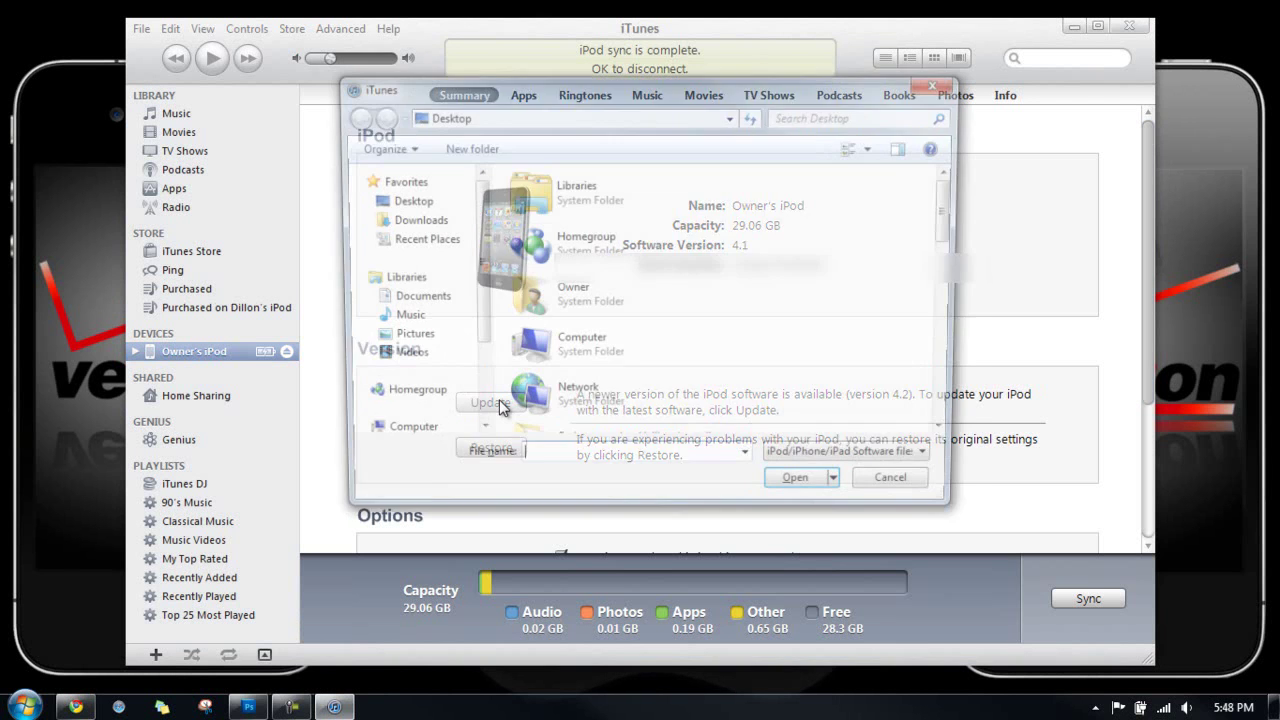
left_click_drag(952, 213, 957, 410)
left_click(563, 428)
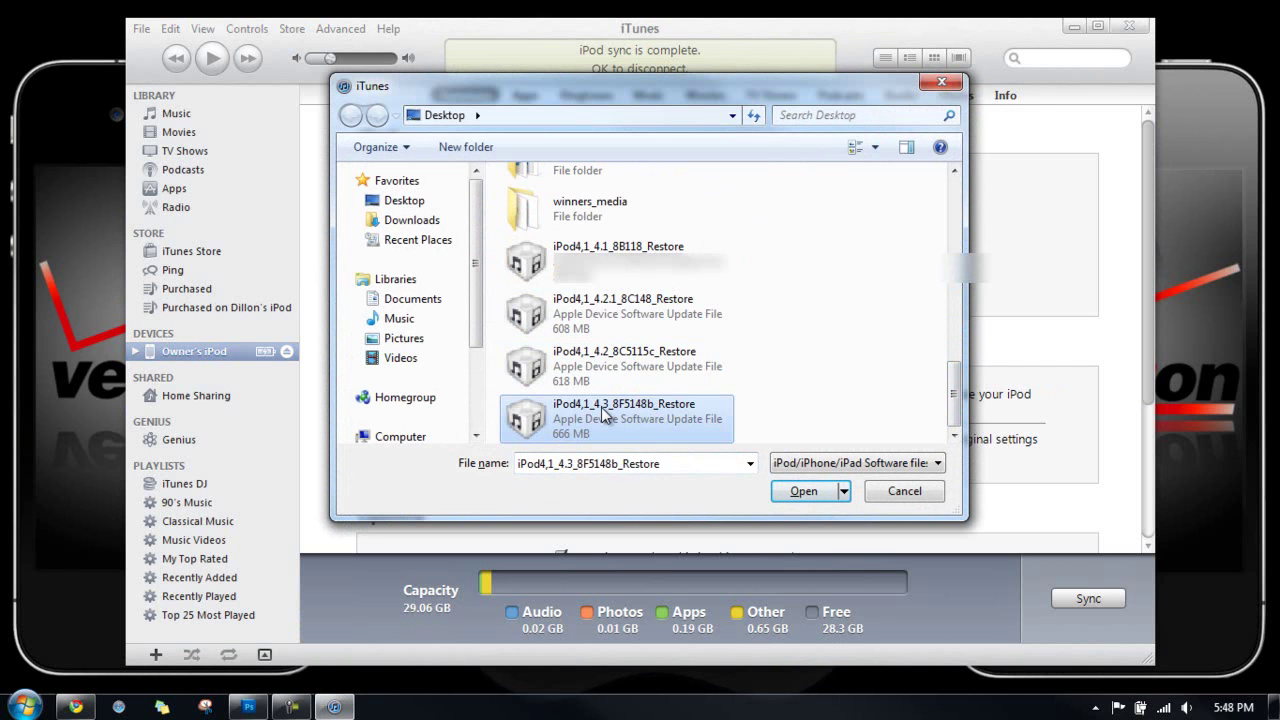
double_click(578, 428)
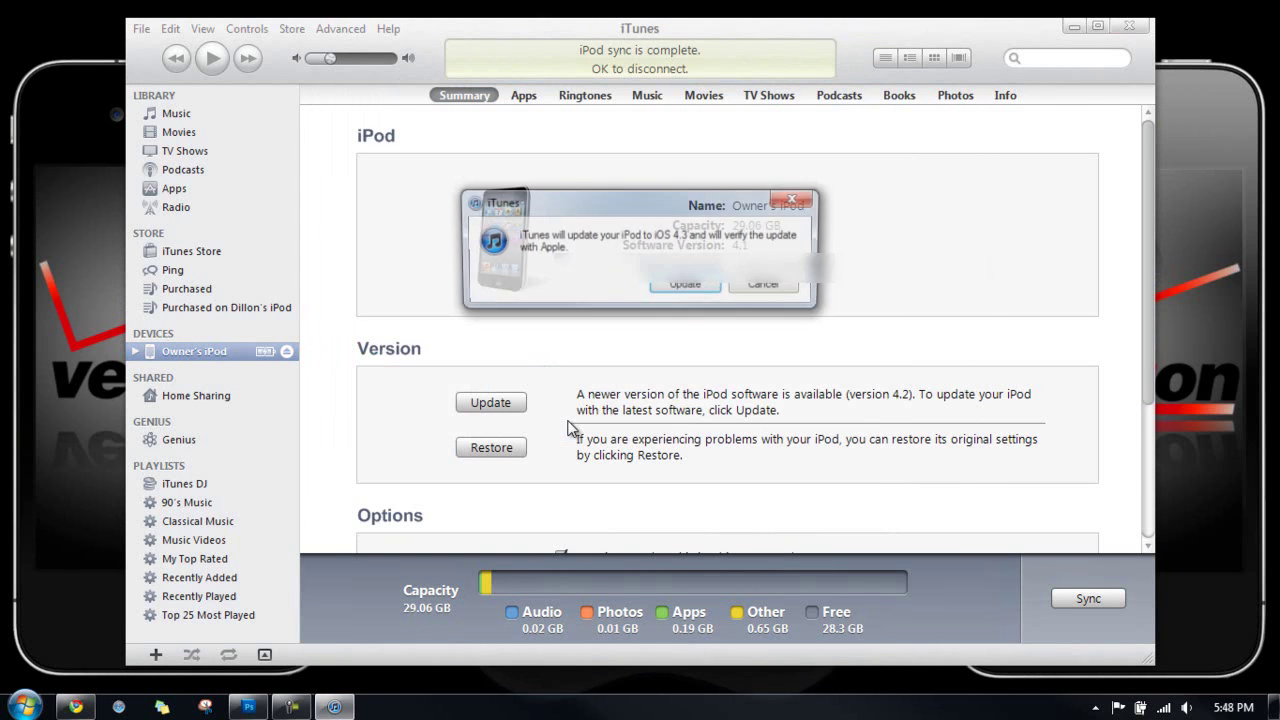
left_click(678, 284)
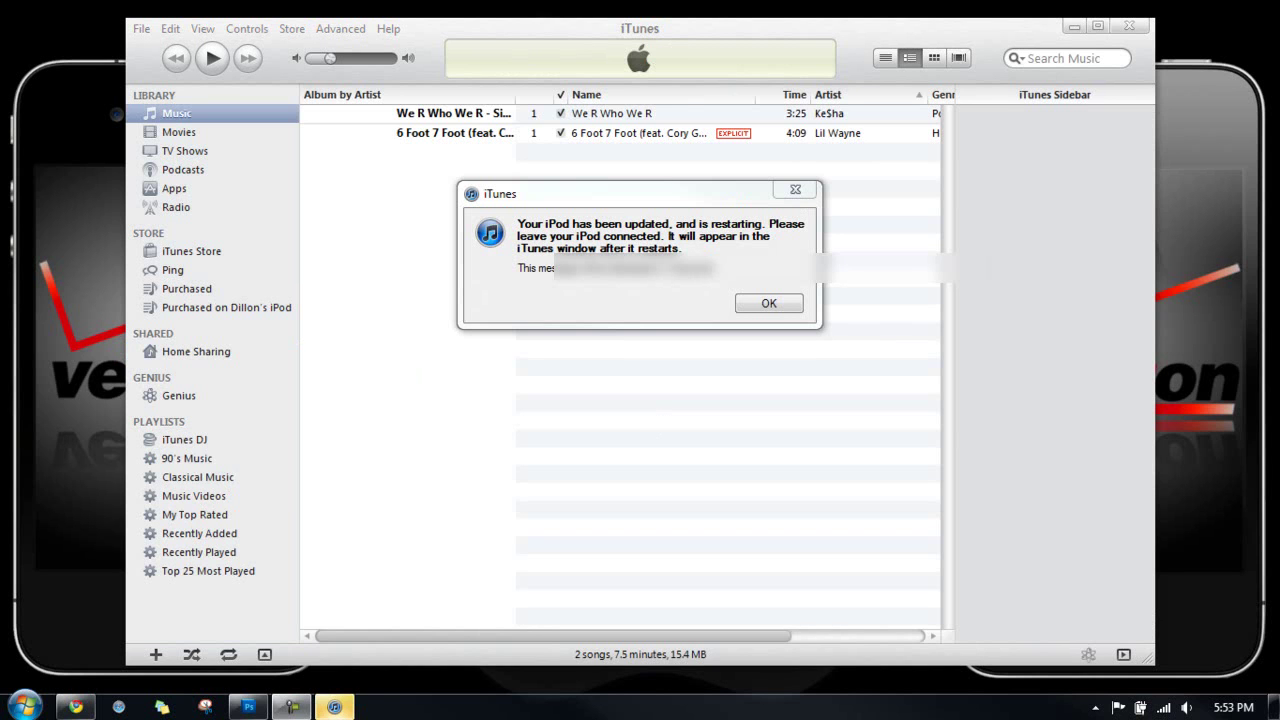
Dismiss the iPod restart notice and the sync warning, and return to the desktop
left_click(770, 306)
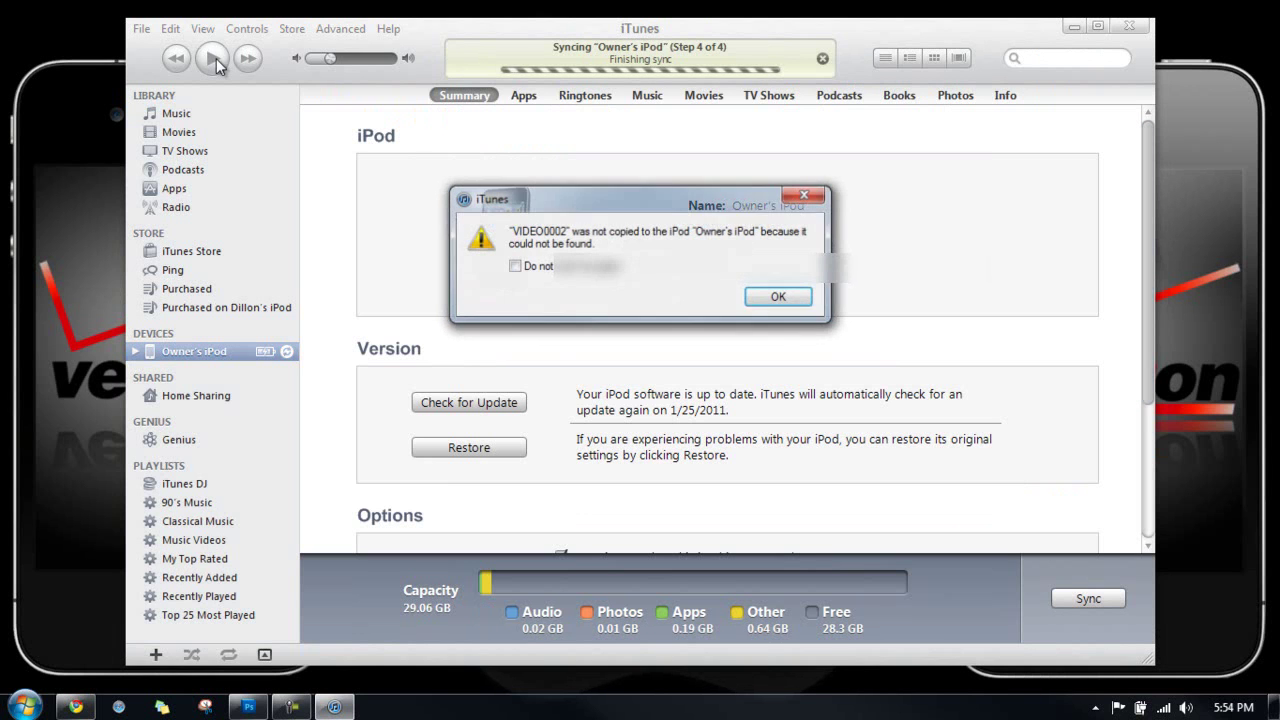
key("Return")
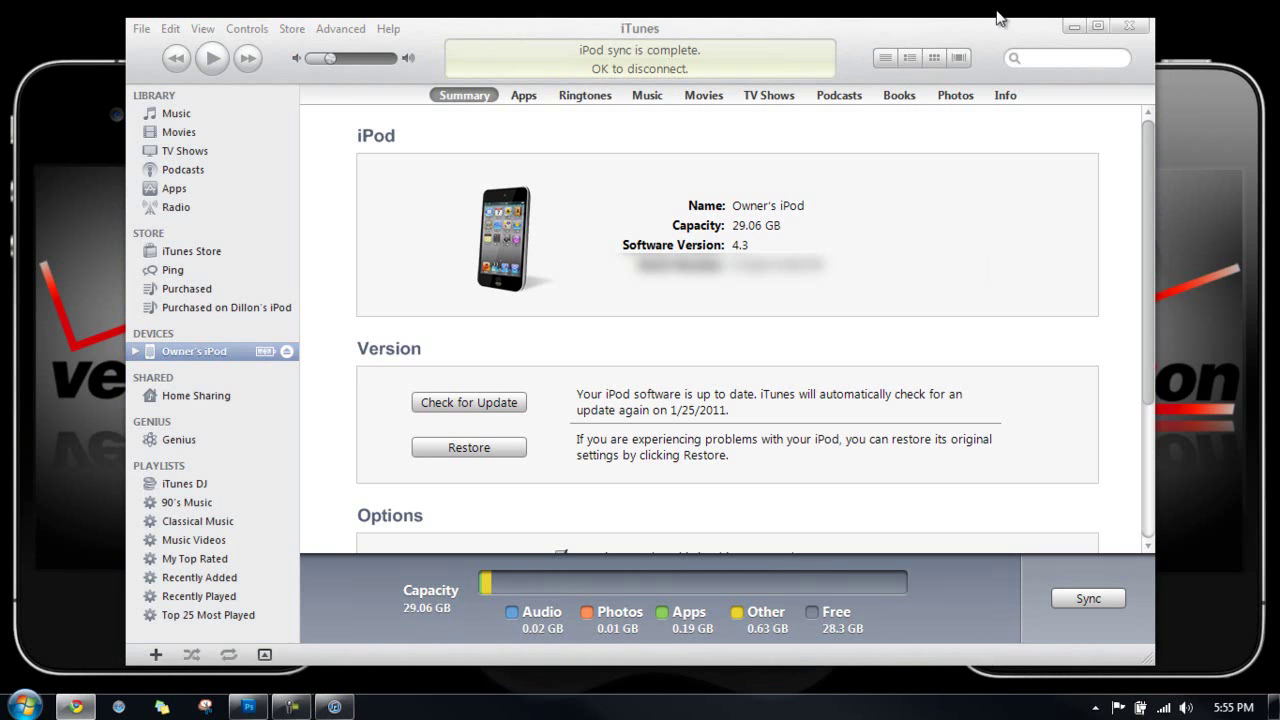
left_click(1275, 708)
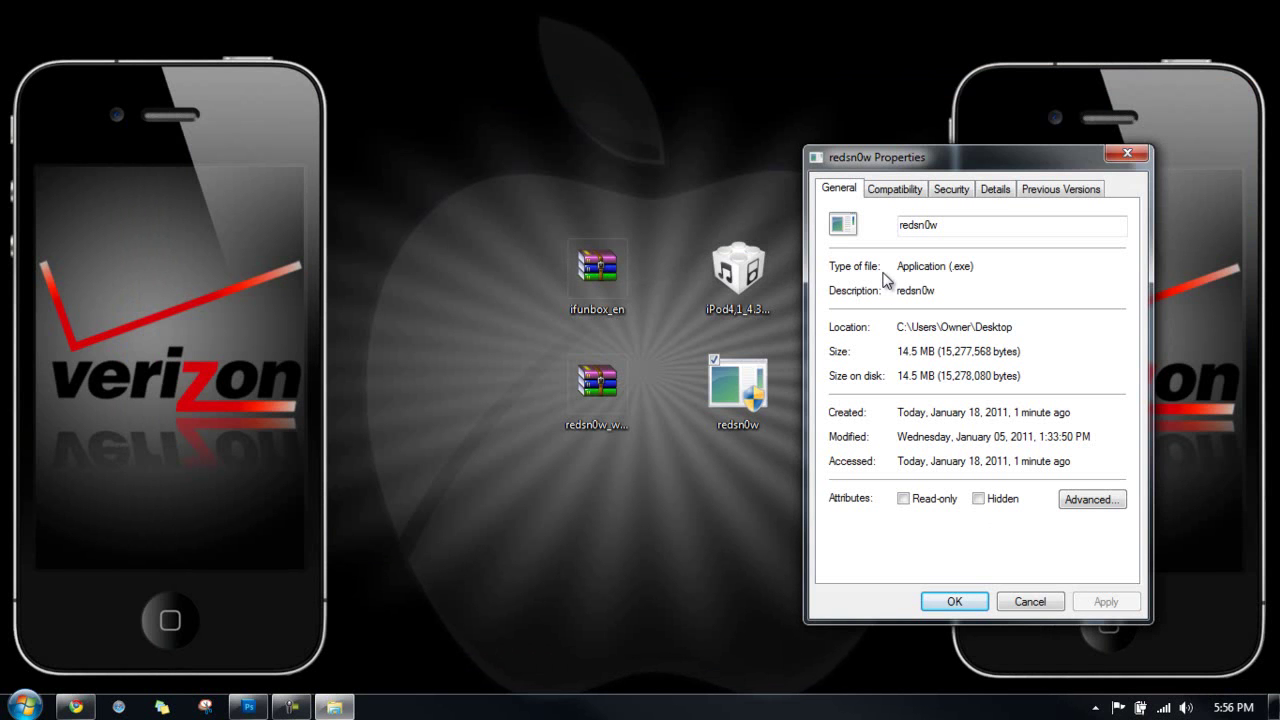
Set redsn0w's compatibility mode to Windows XP (Service Pack 2), keep it running as administrator, and apply the properties
left_click(894, 189)
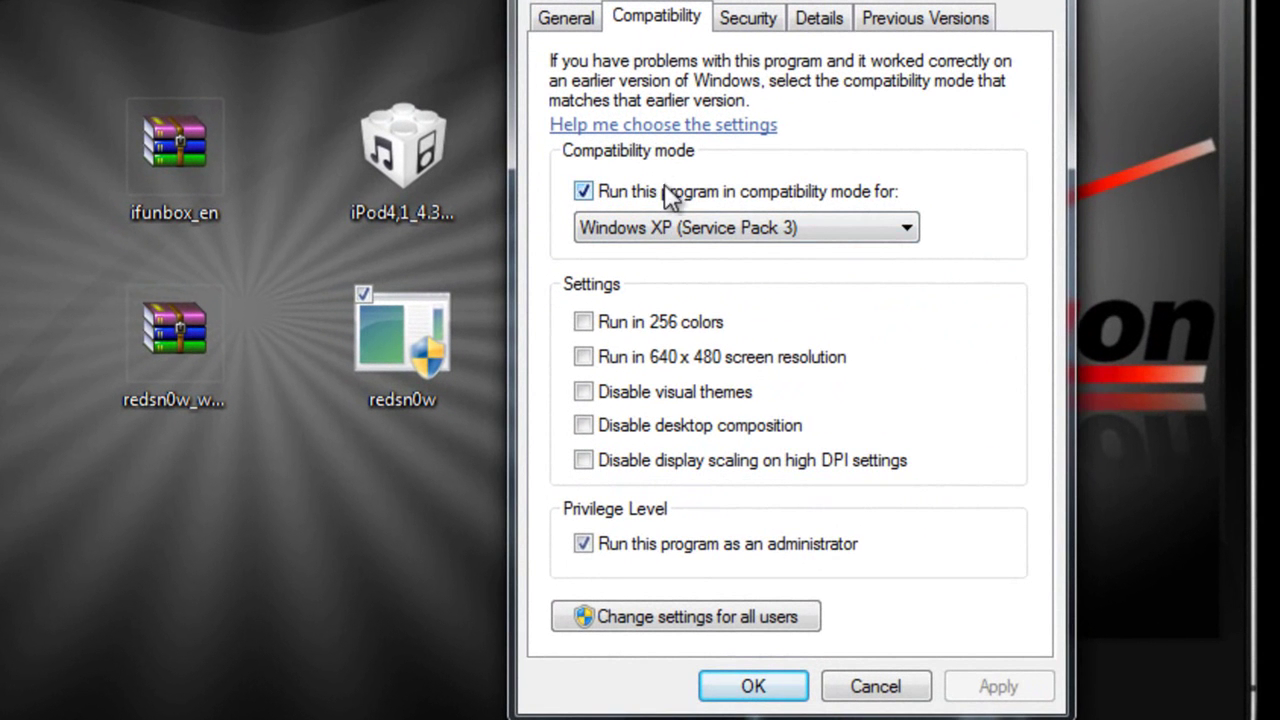
left_click(807, 232)
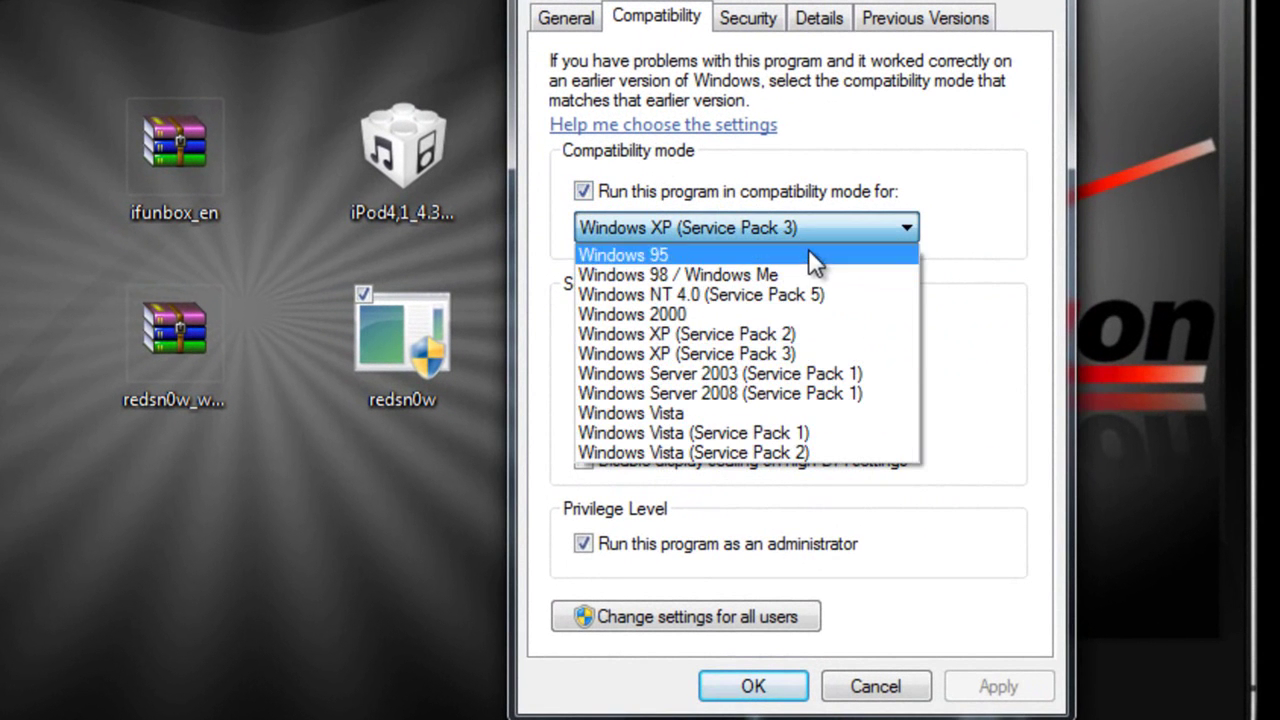
left_click(799, 333)
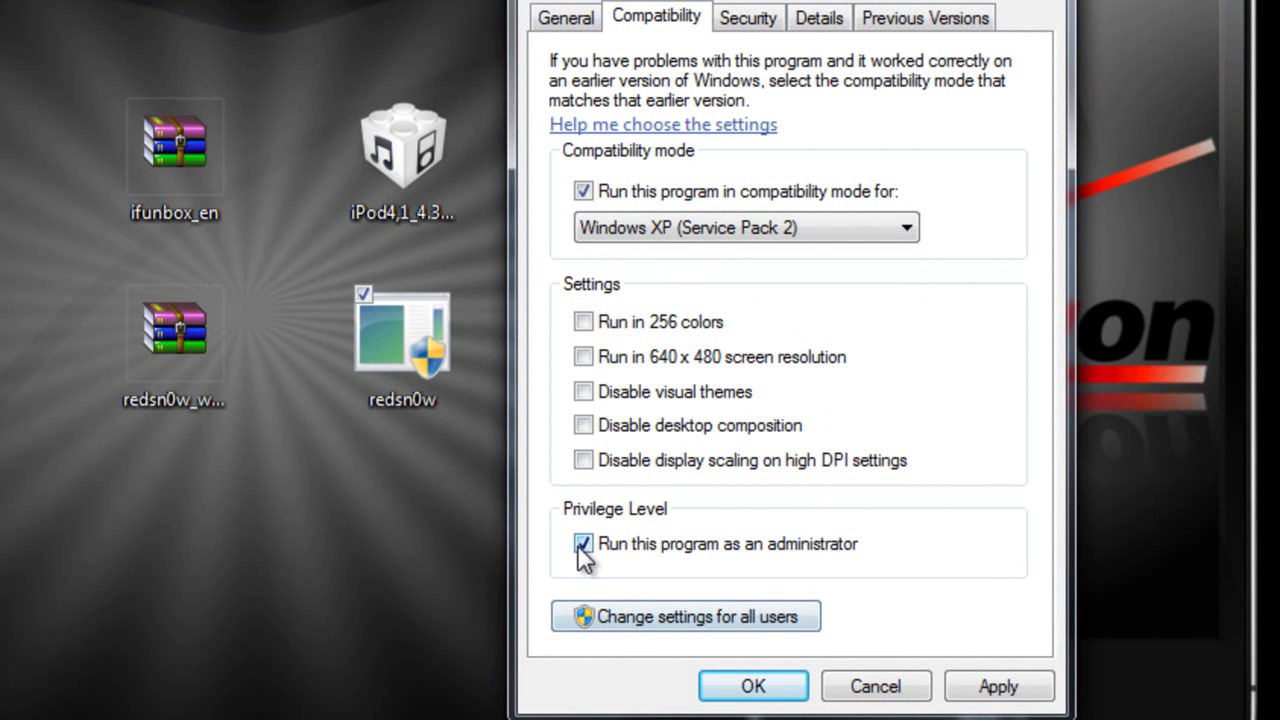
left_click(995, 690)
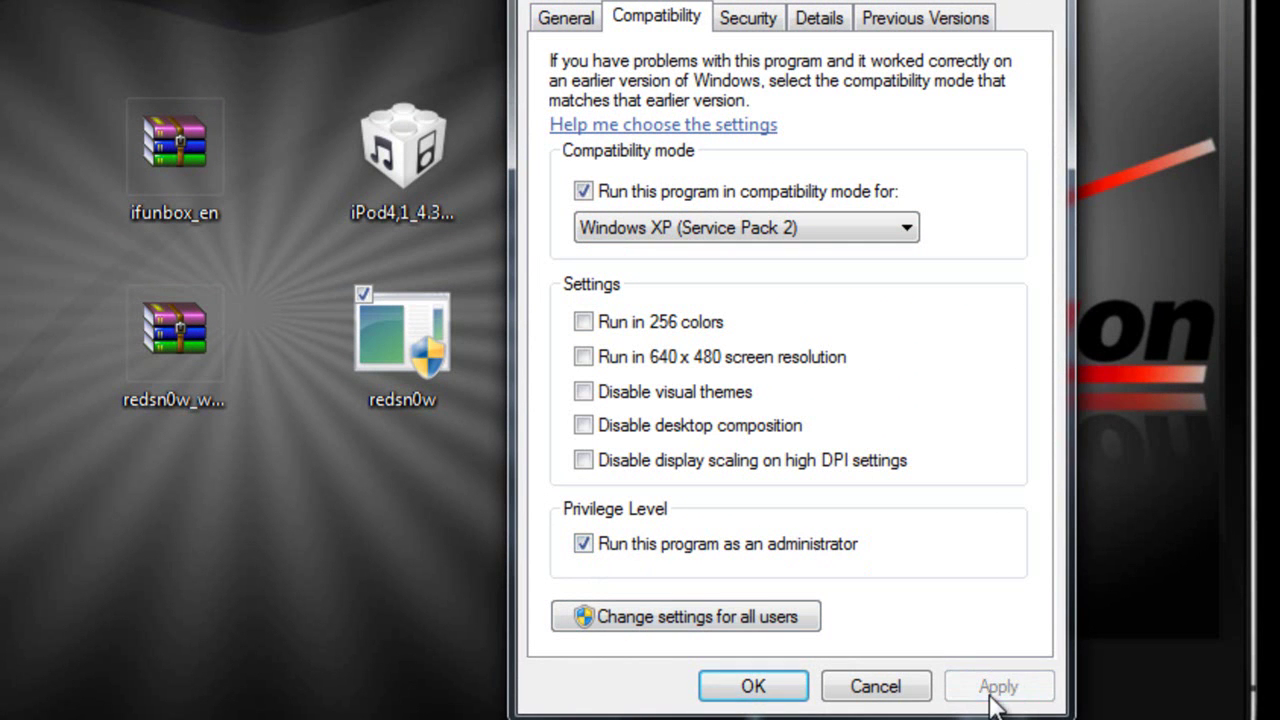
left_click(727, 690)
Launch redsn0w, load the iPod4,1_4.2.1_8C148_Restore firmware file, and continue to the jailbreak options
left_click(380, 361)
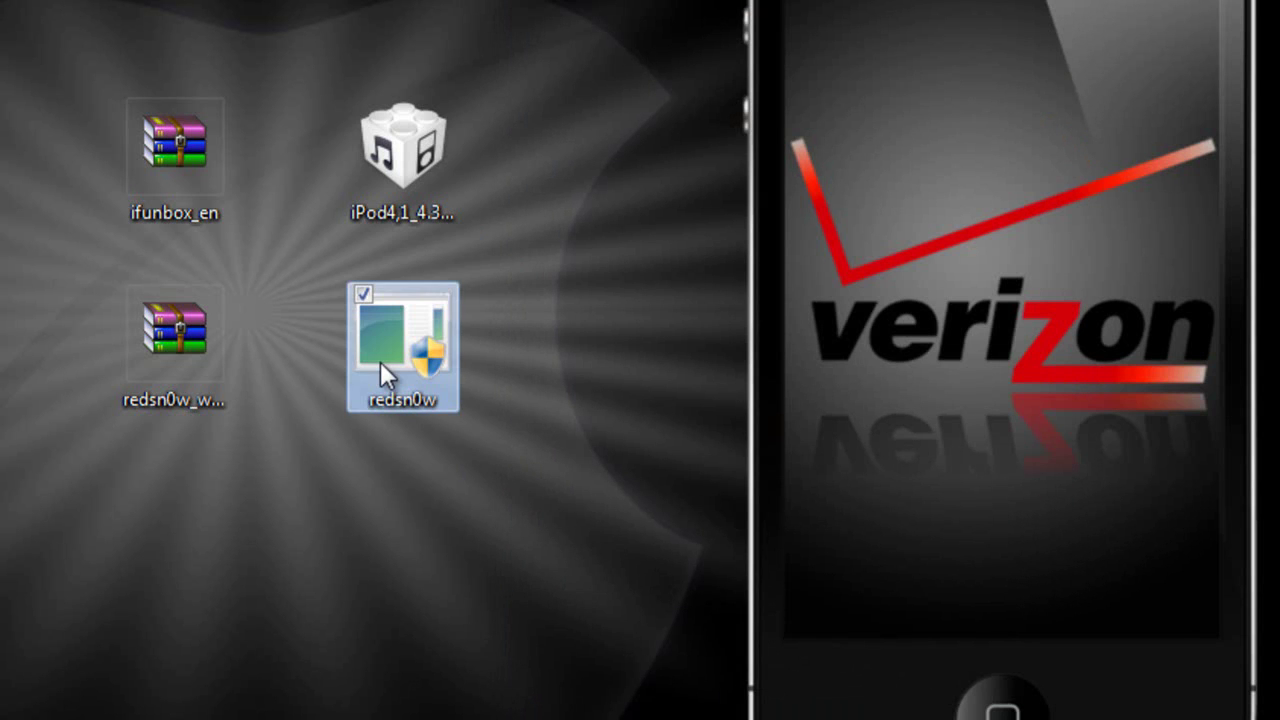
double_click(380, 361)
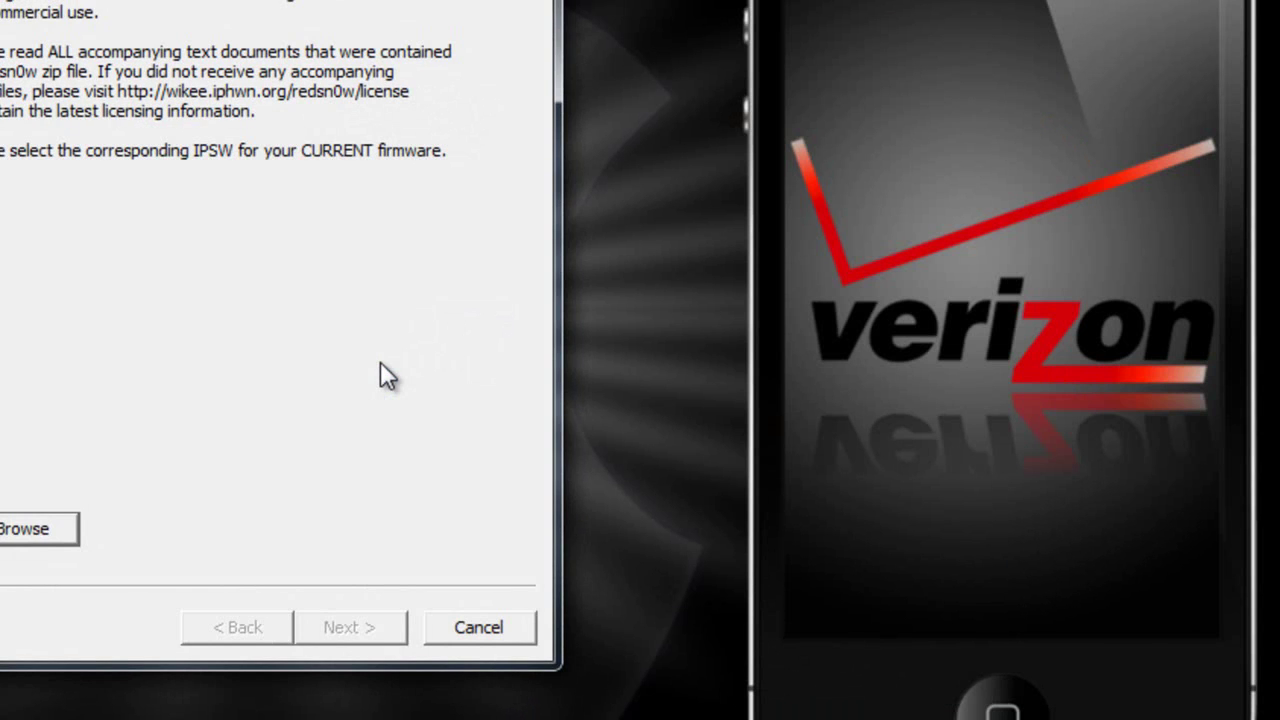
left_click(34, 537)
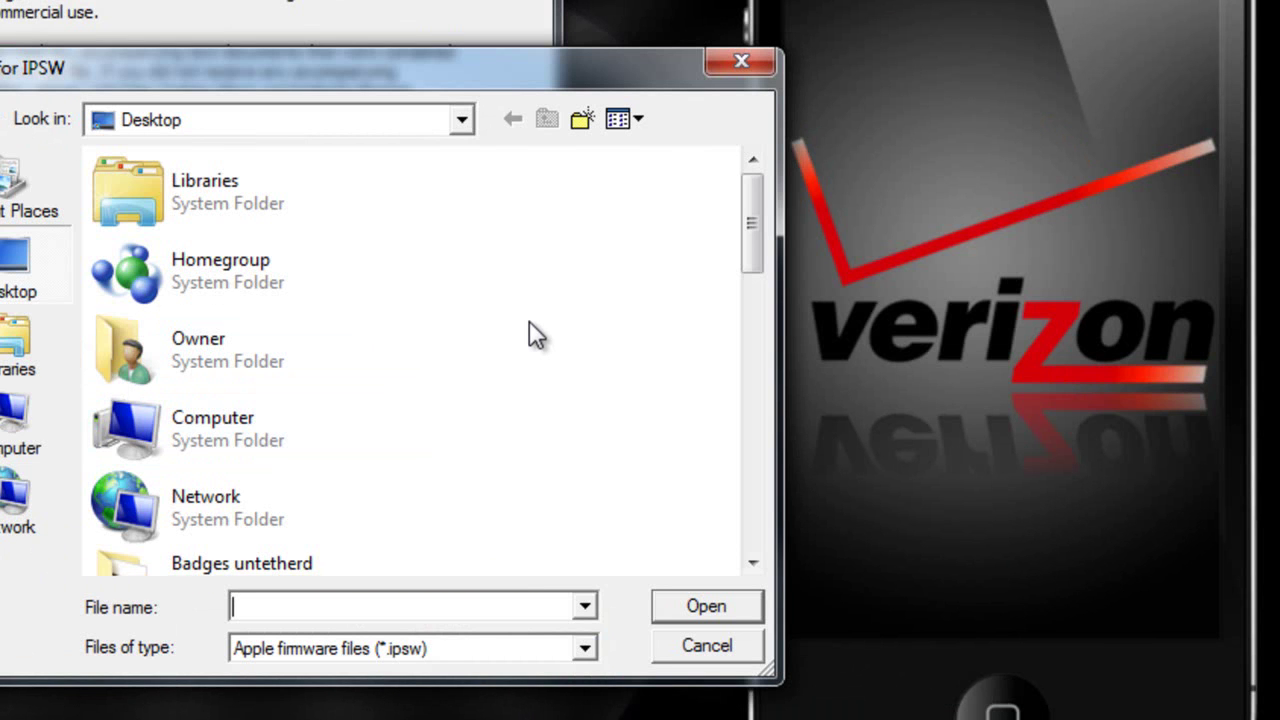
left_click_drag(757, 214, 773, 530)
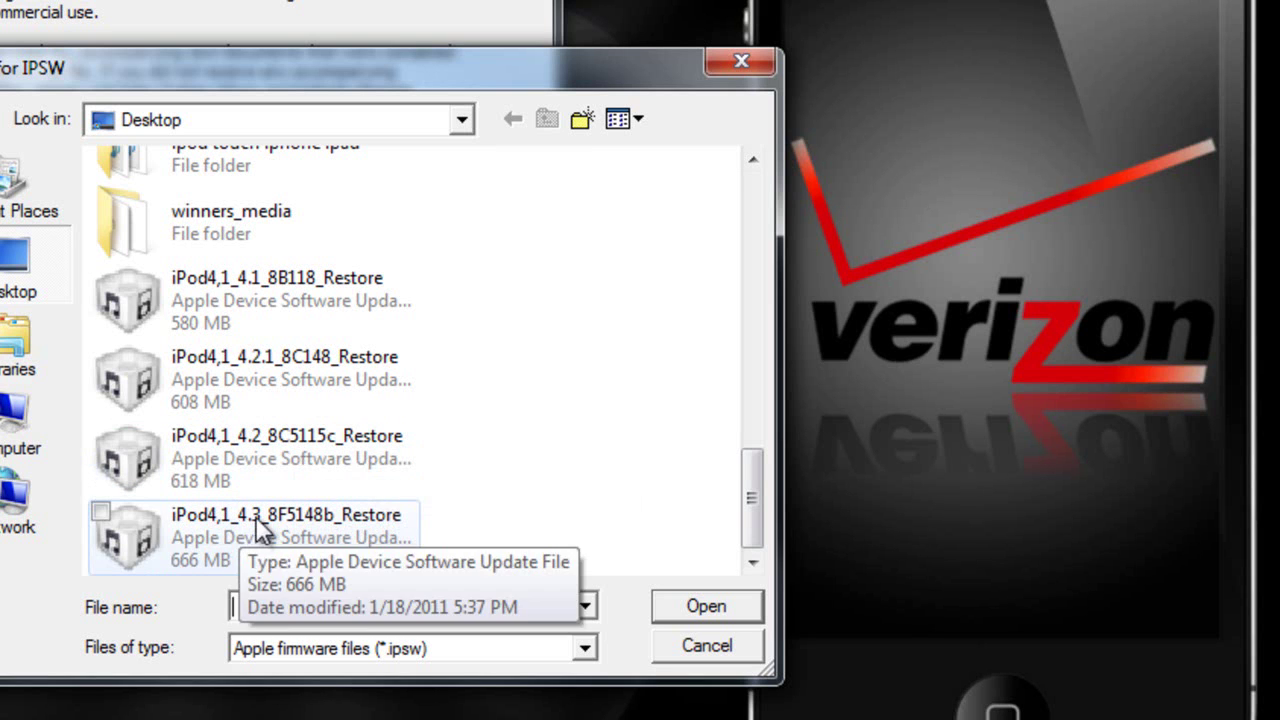
double_click(386, 382)
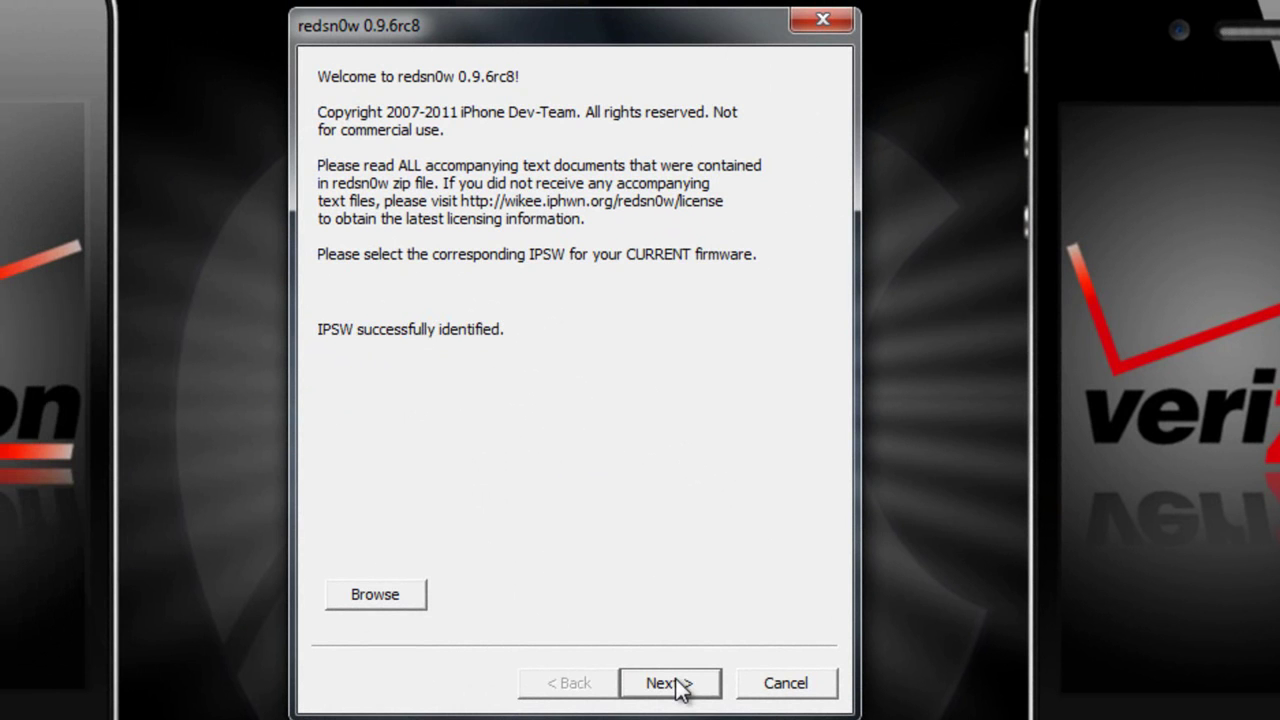
left_click(662, 683)
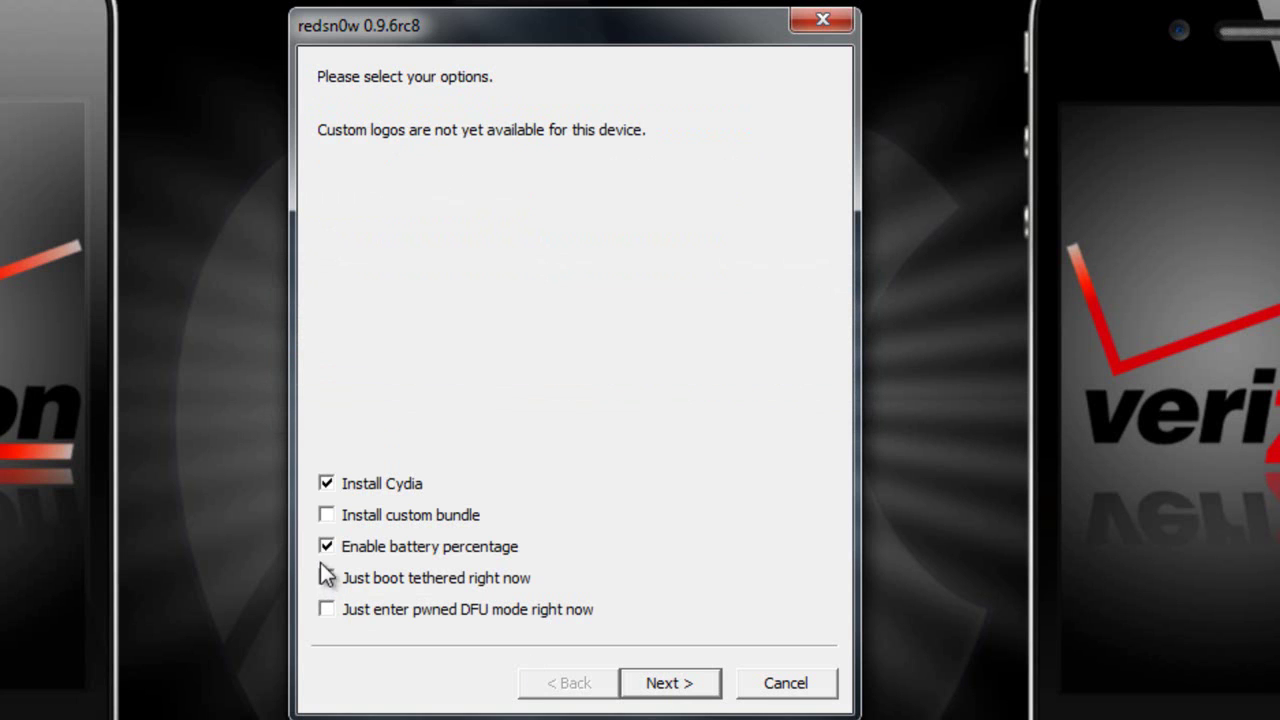
Run the Cydia jailbreak with battery percentage enabled, proceed through the power-off and DFU mode stages, and finish the wizard
left_click(328, 547)
left_click(655, 688)
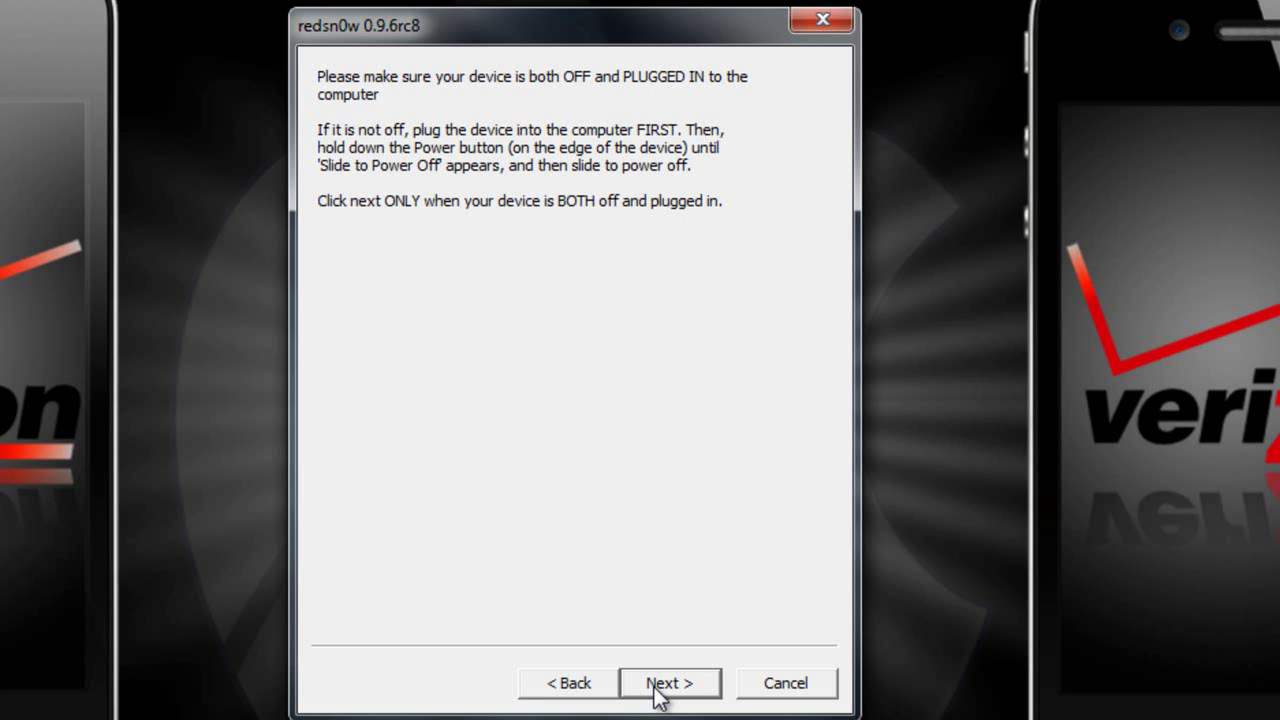
left_click(659, 690)
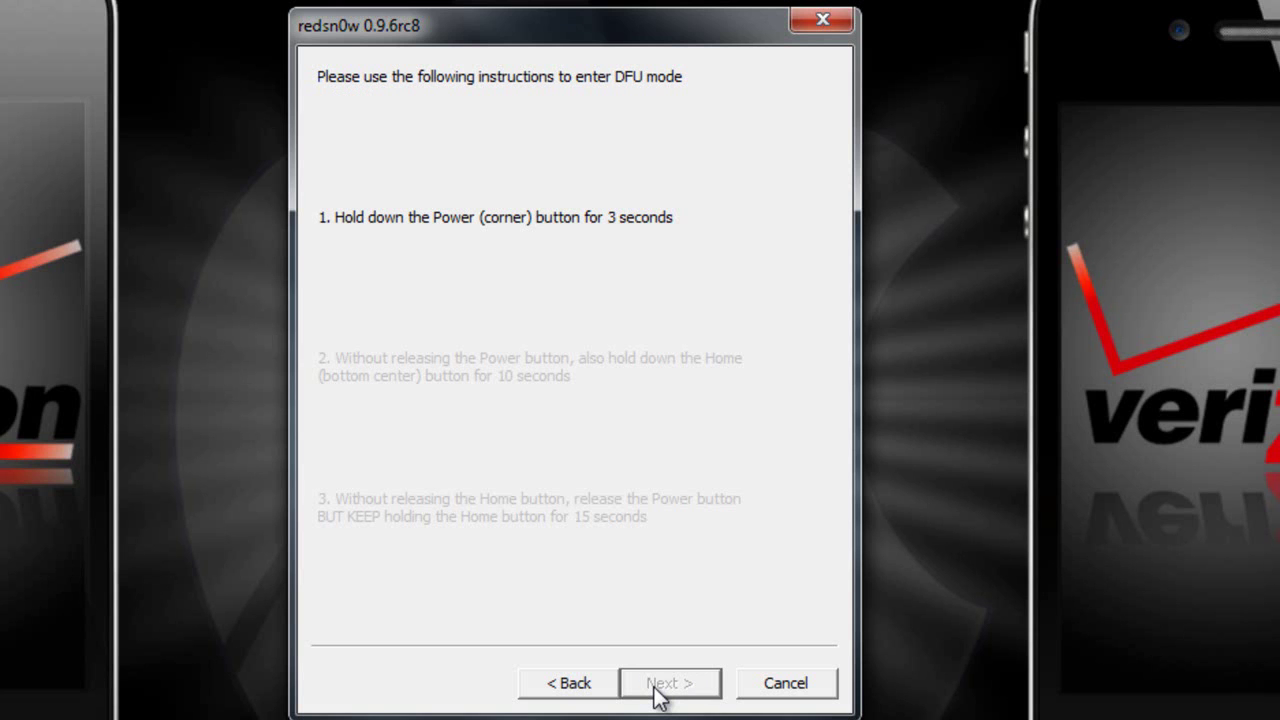
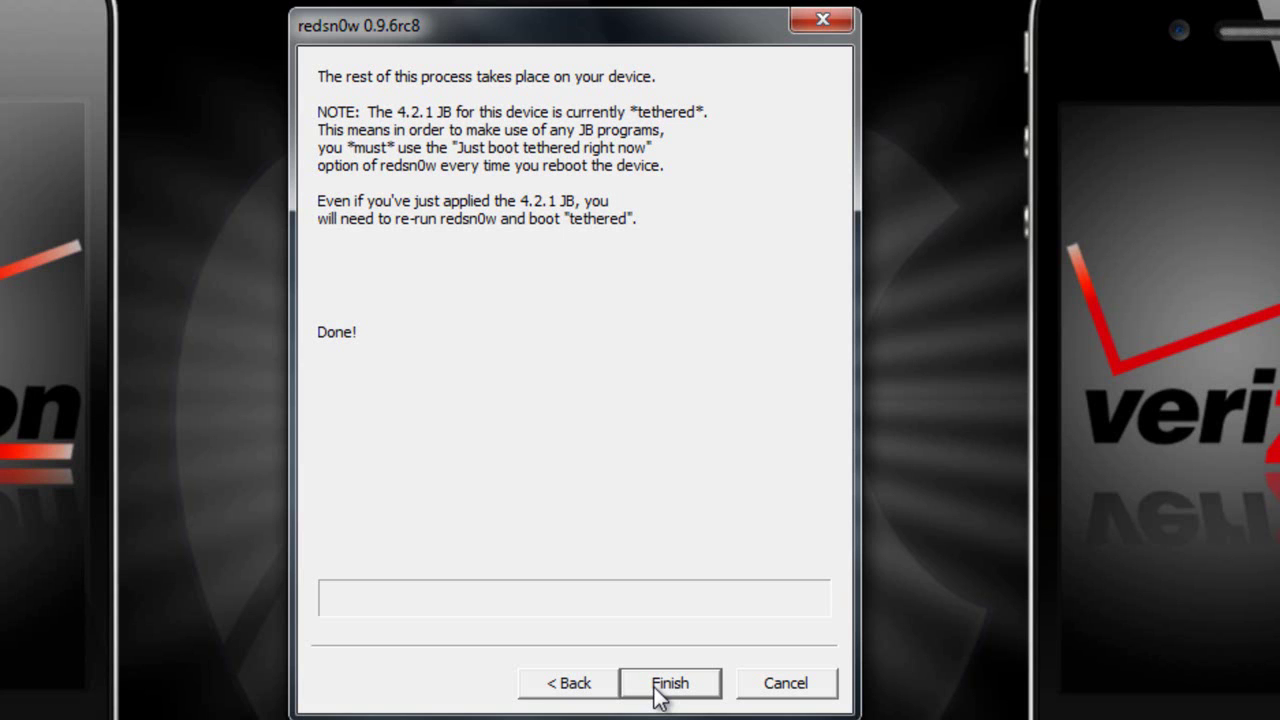
left_click(655, 688)
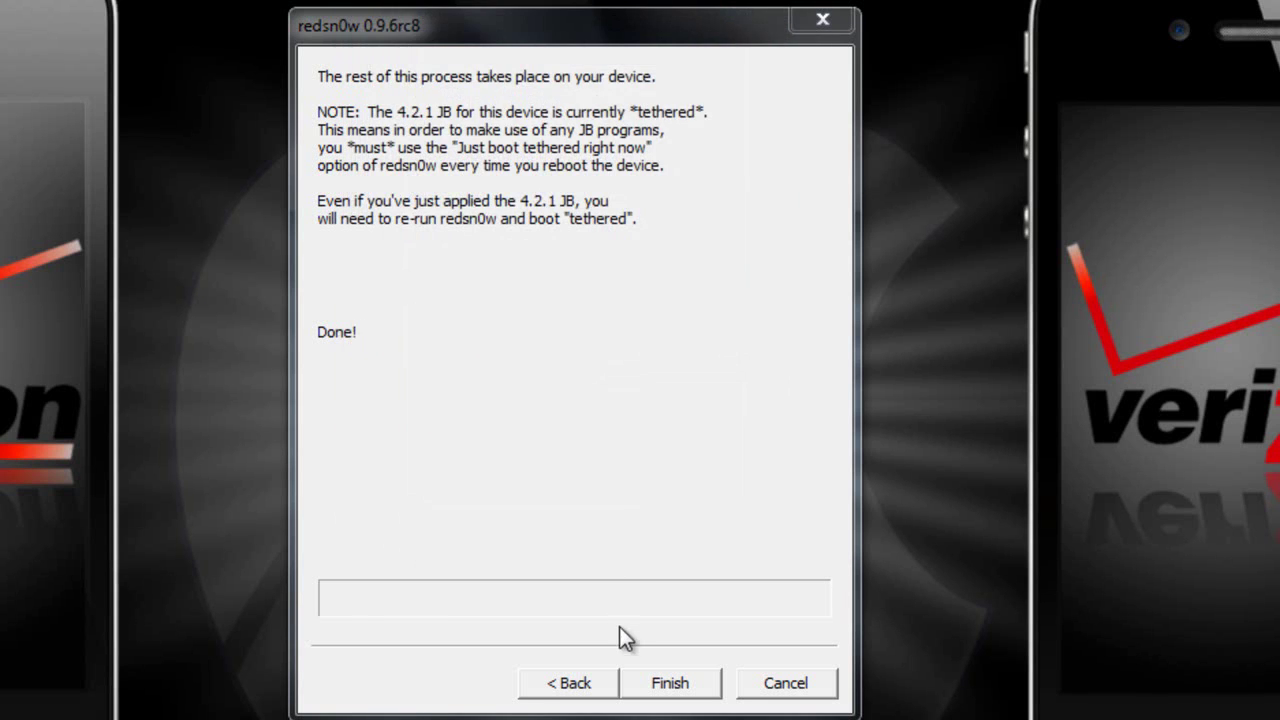
left_click(657, 688)
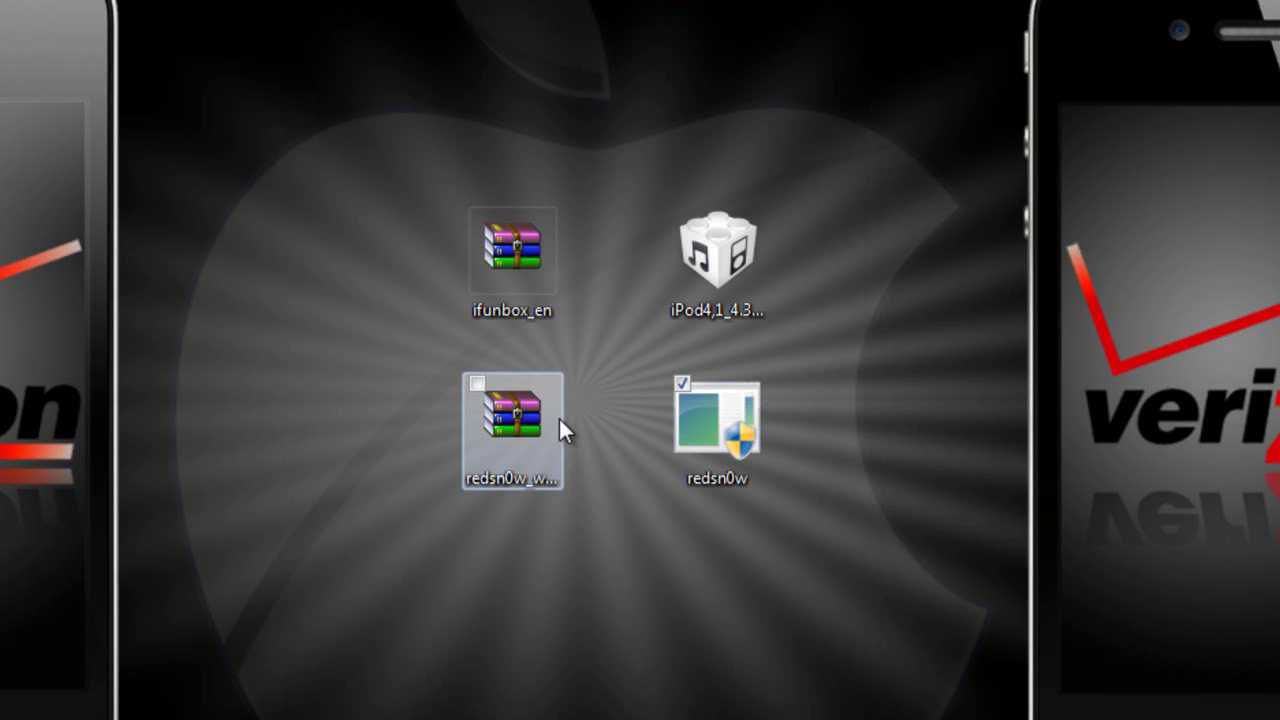
Extract iFunBox.exe from the ifunbox_en archive onto the desktop
double_click(524, 289)
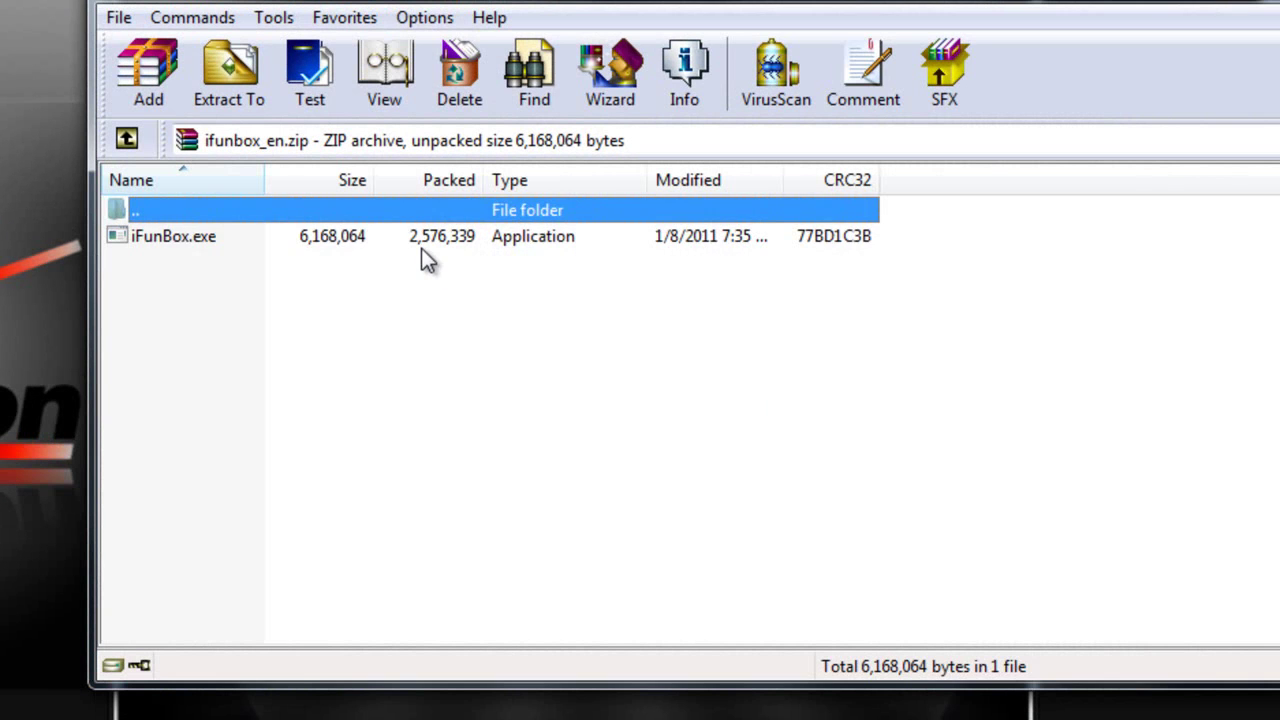
left_click(418, 248)
left_click_drag(418, 248, 490, 715)
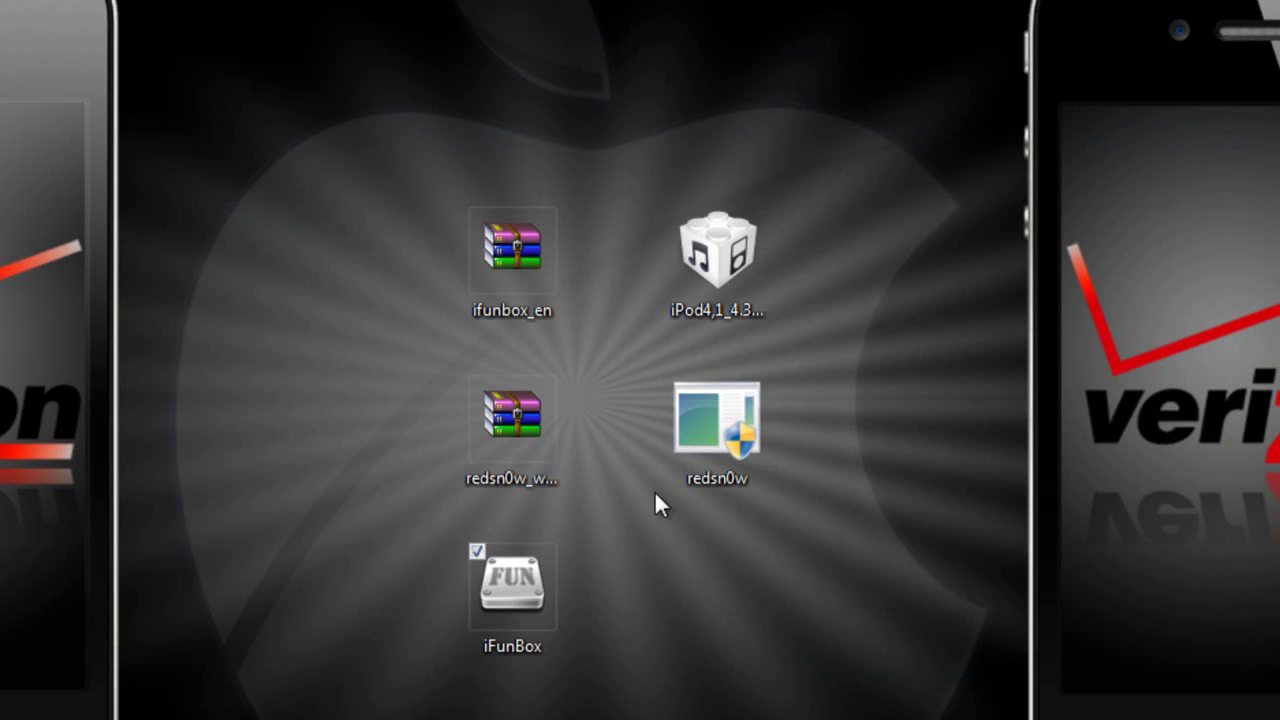
Launch iFunBox and open the connected iPod's Raw File System
double_click(522, 584)
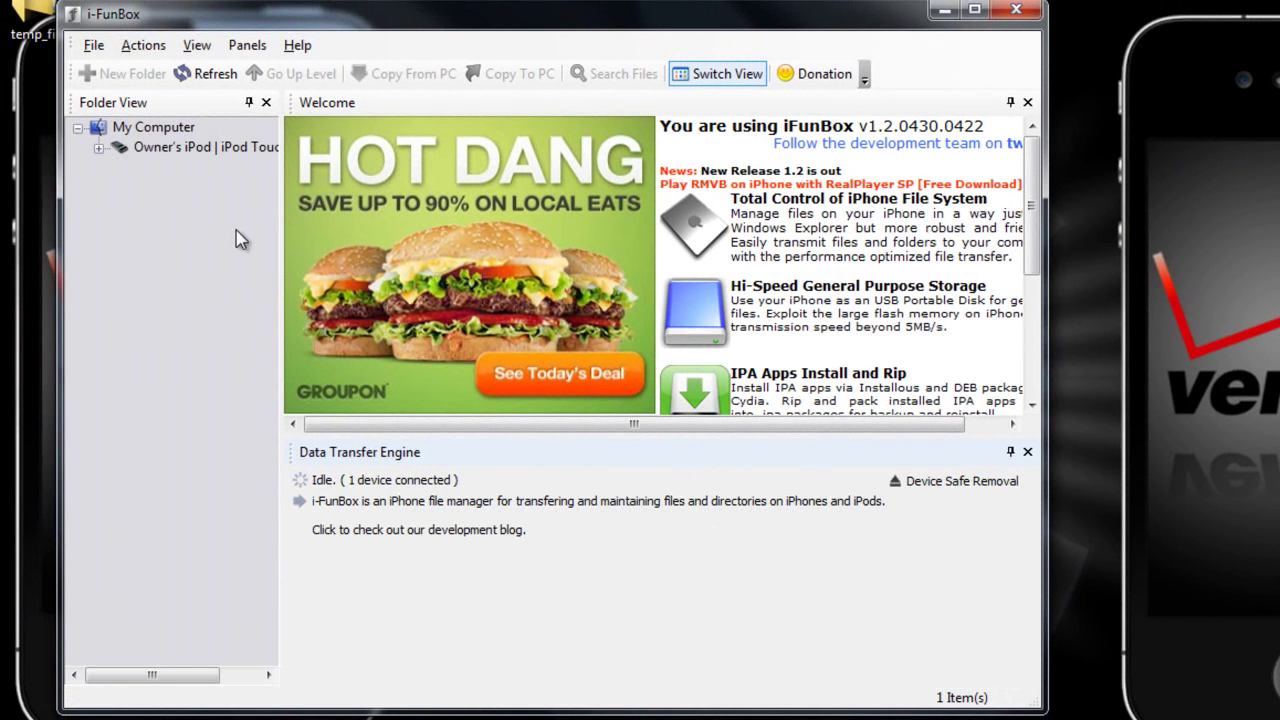
left_click(157, 150)
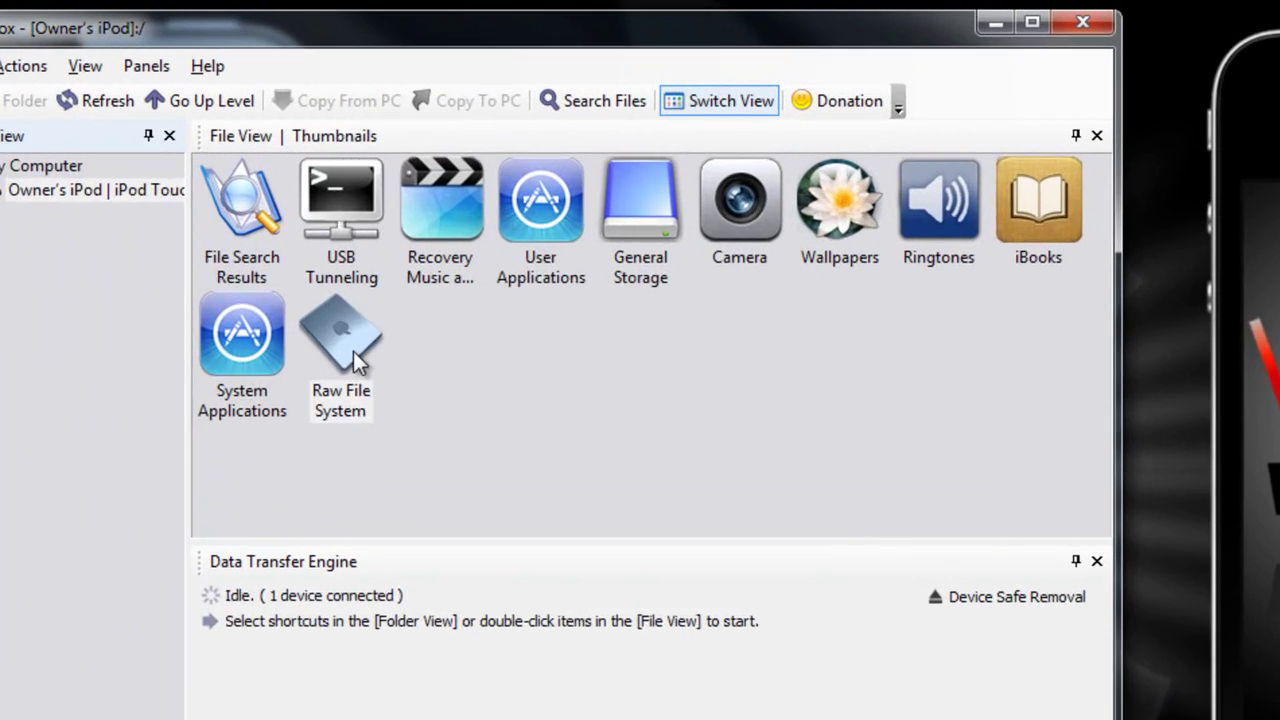
double_click(413, 286)
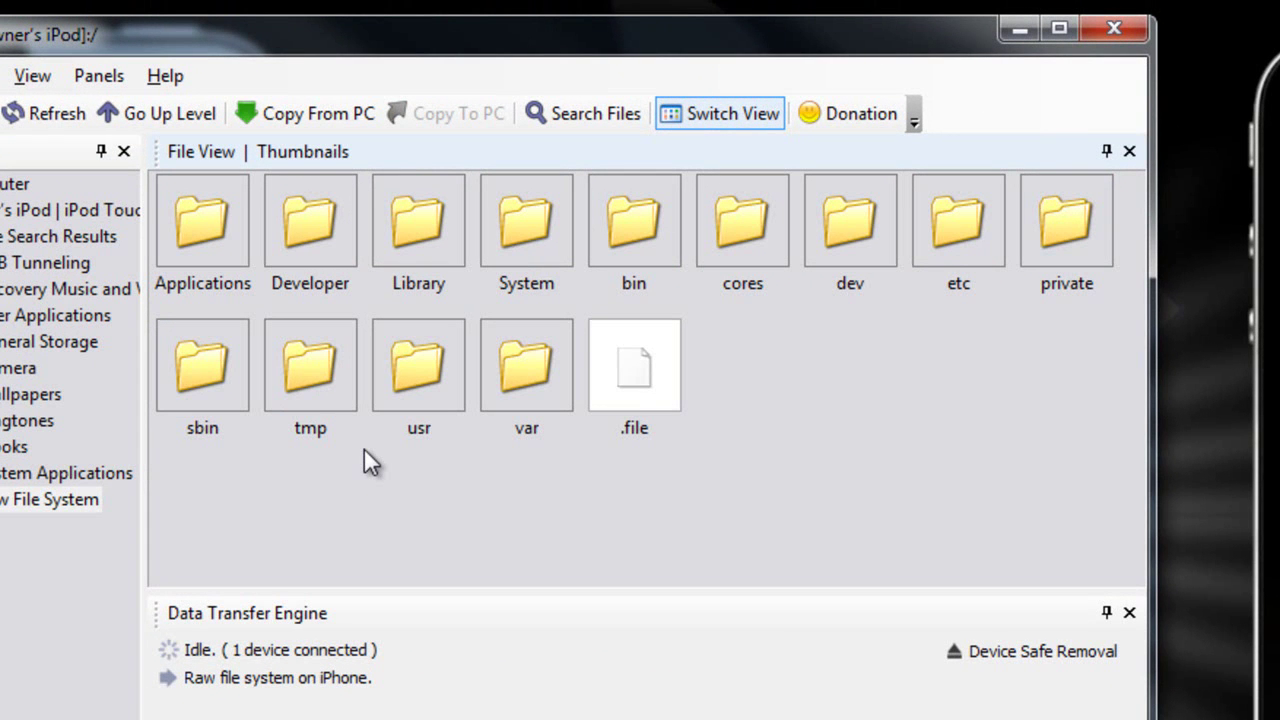
Browse the iPod's raw file system to the System/Library/CoreServices folder
left_click(552, 214)
double_click(557, 227)
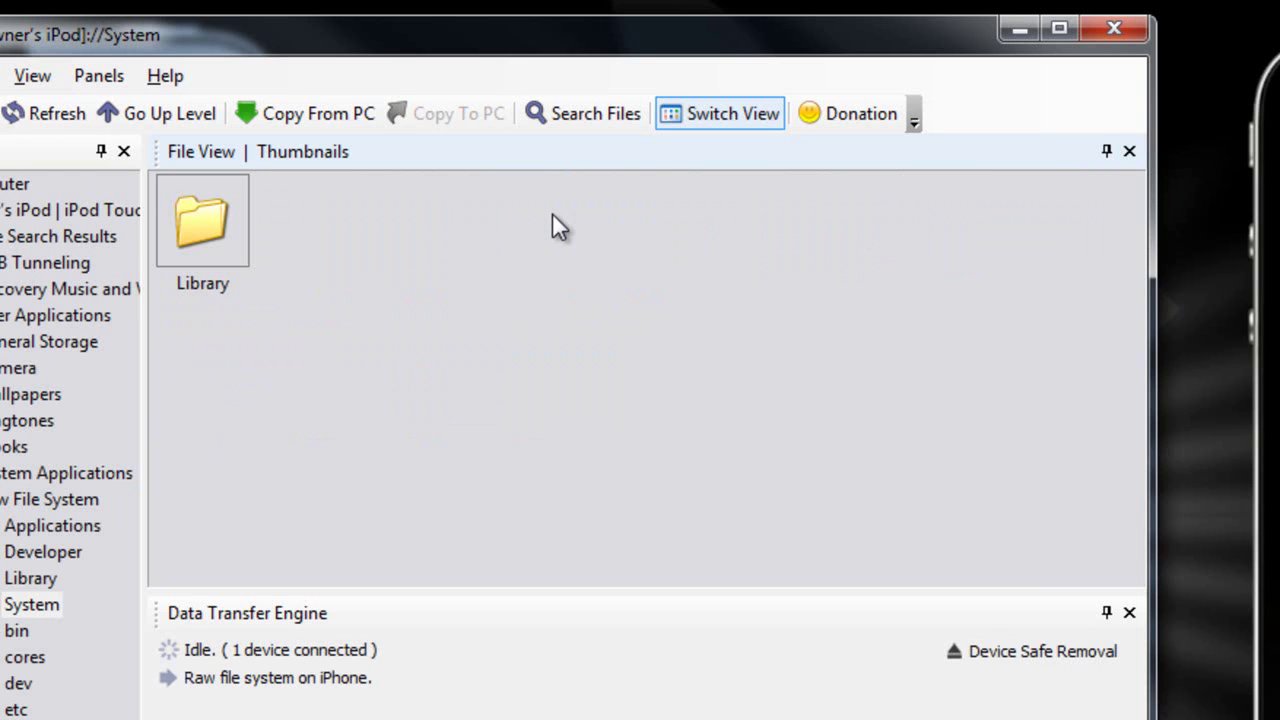
double_click(212, 213)
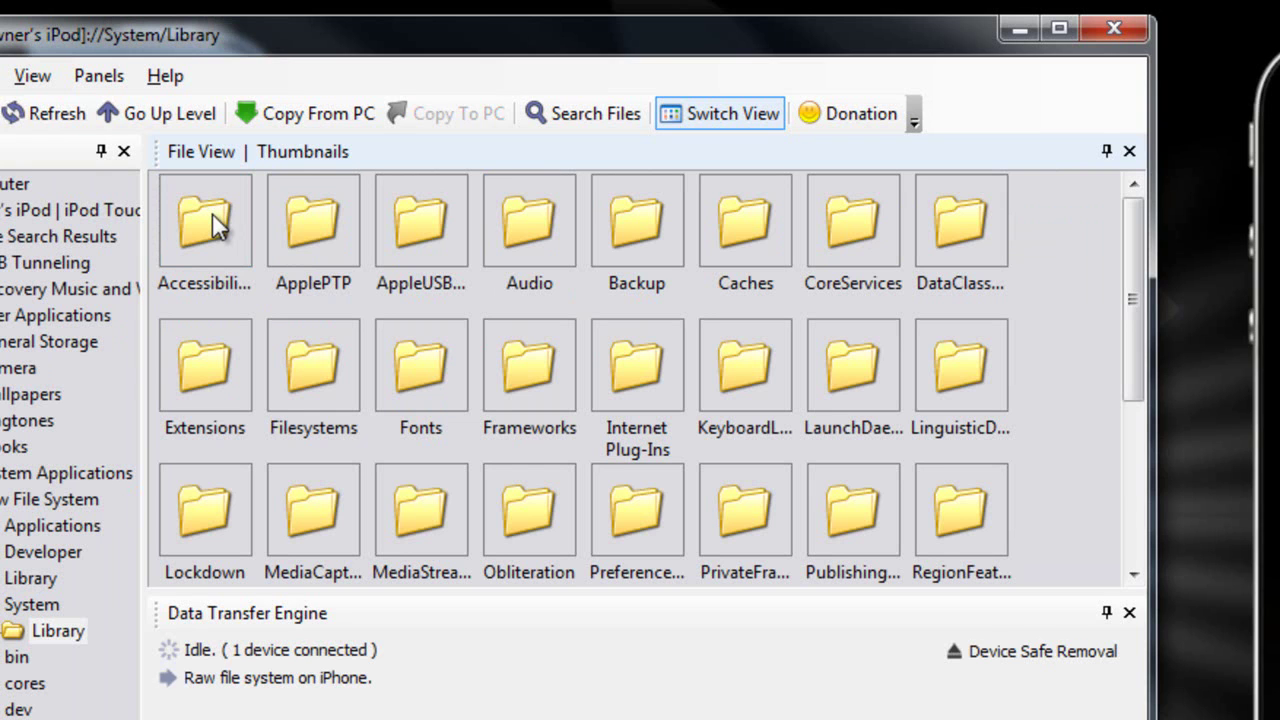
left_click(835, 199)
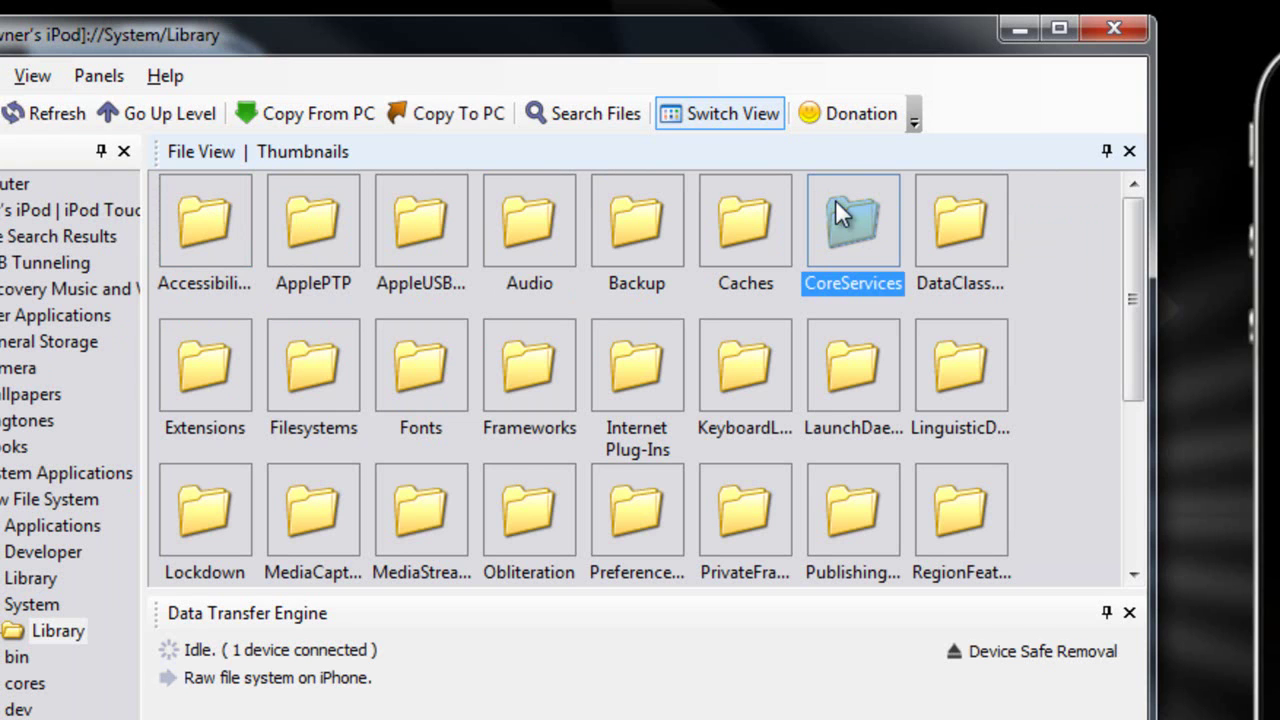
double_click(844, 224)
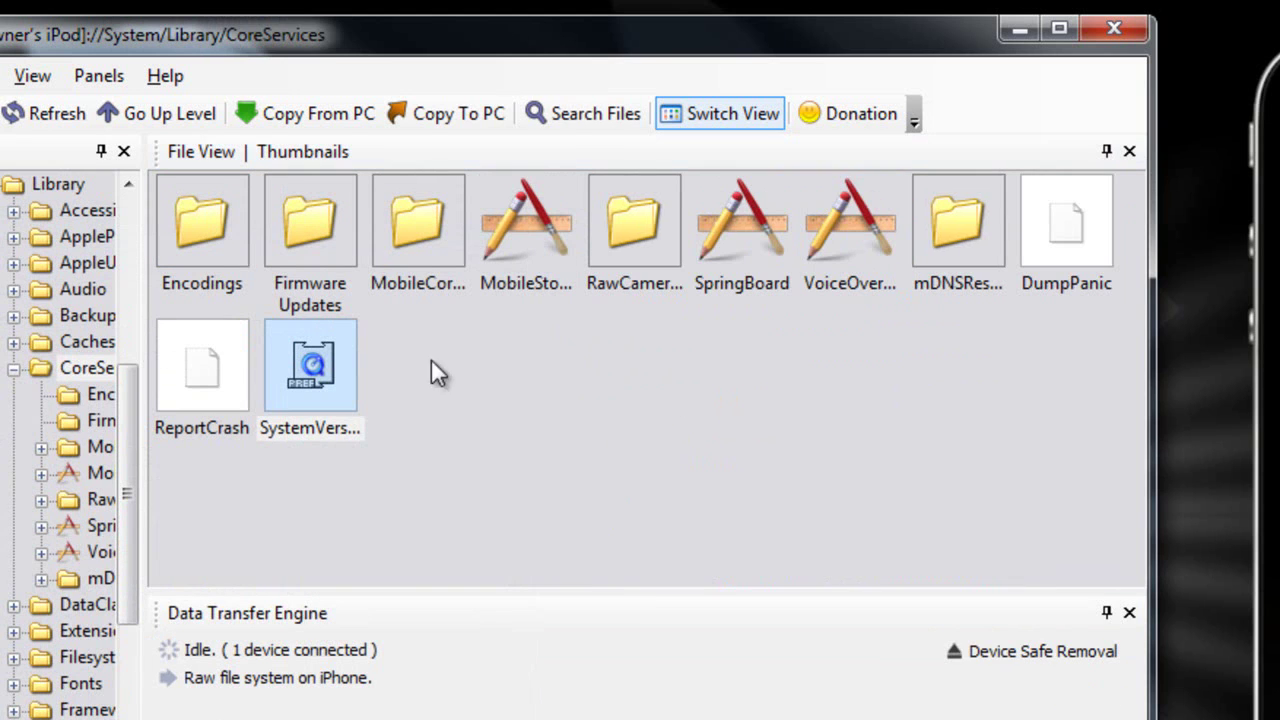
Open the SystemVersion file from the CoreServices folder in Notepad and enlarge its window so the whole text is readable
right_click(300, 372)
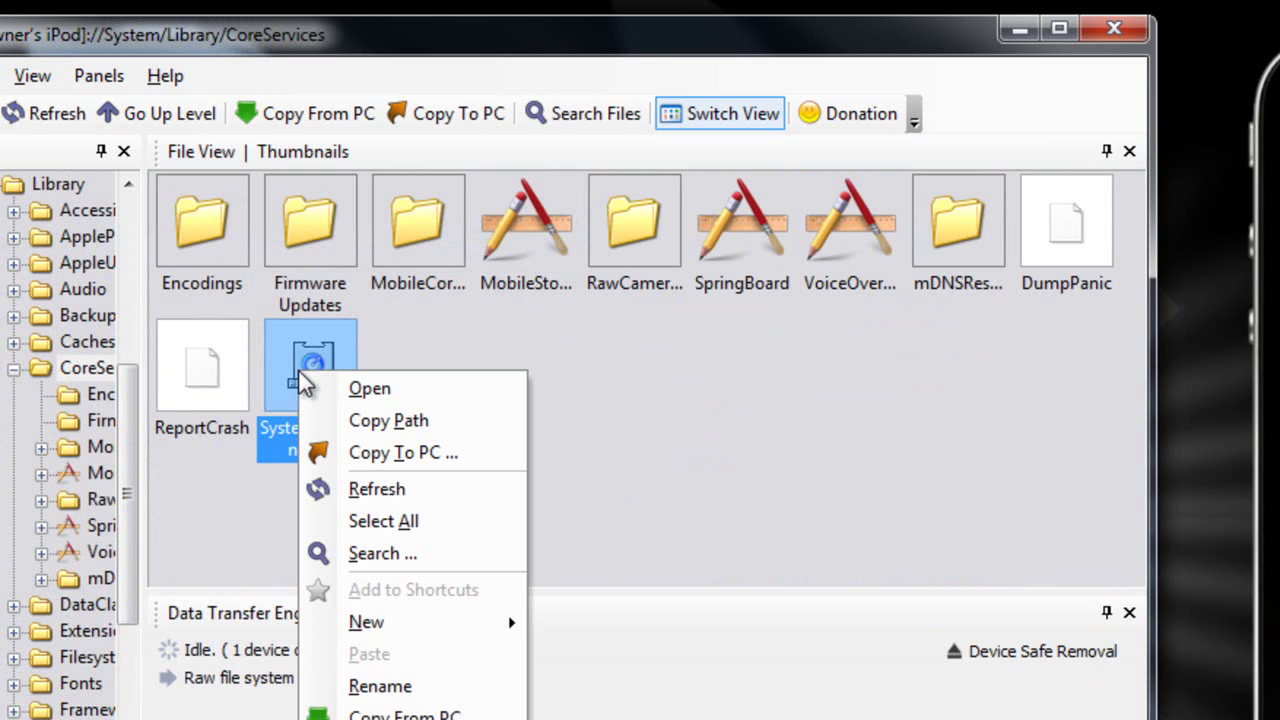
left_click(391, 390)
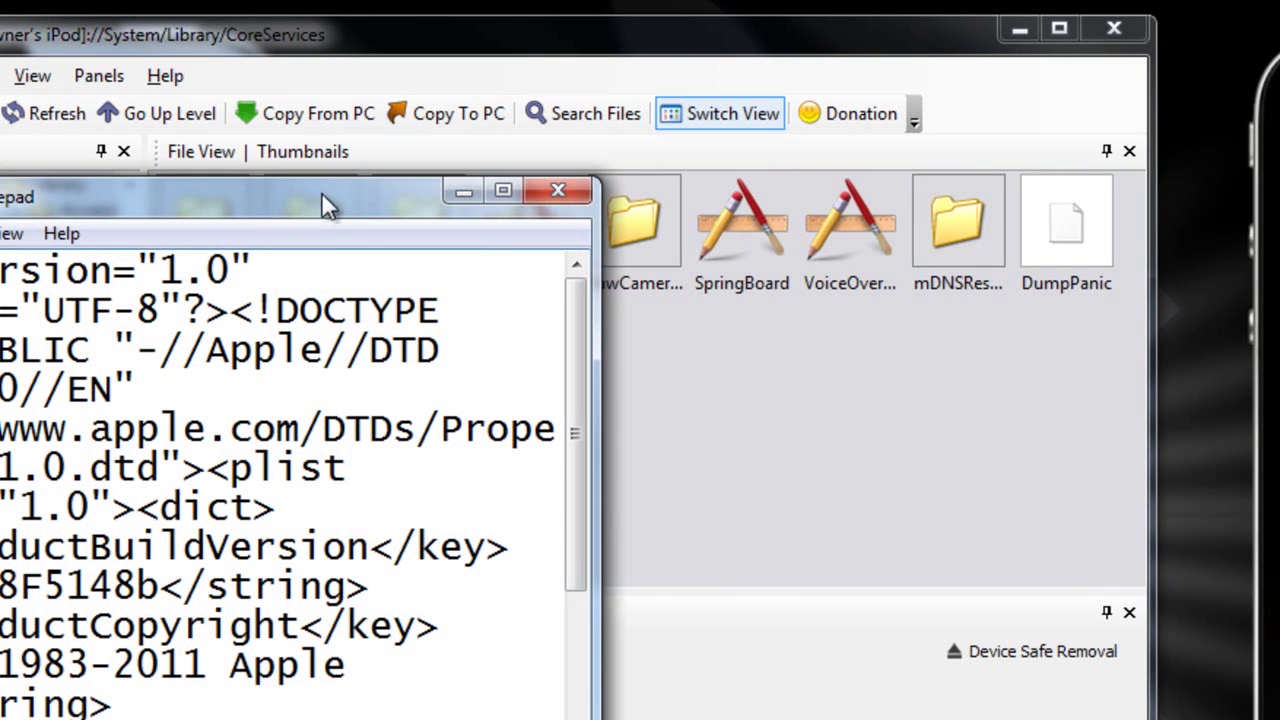
left_click_drag(313, 194, 647, 207)
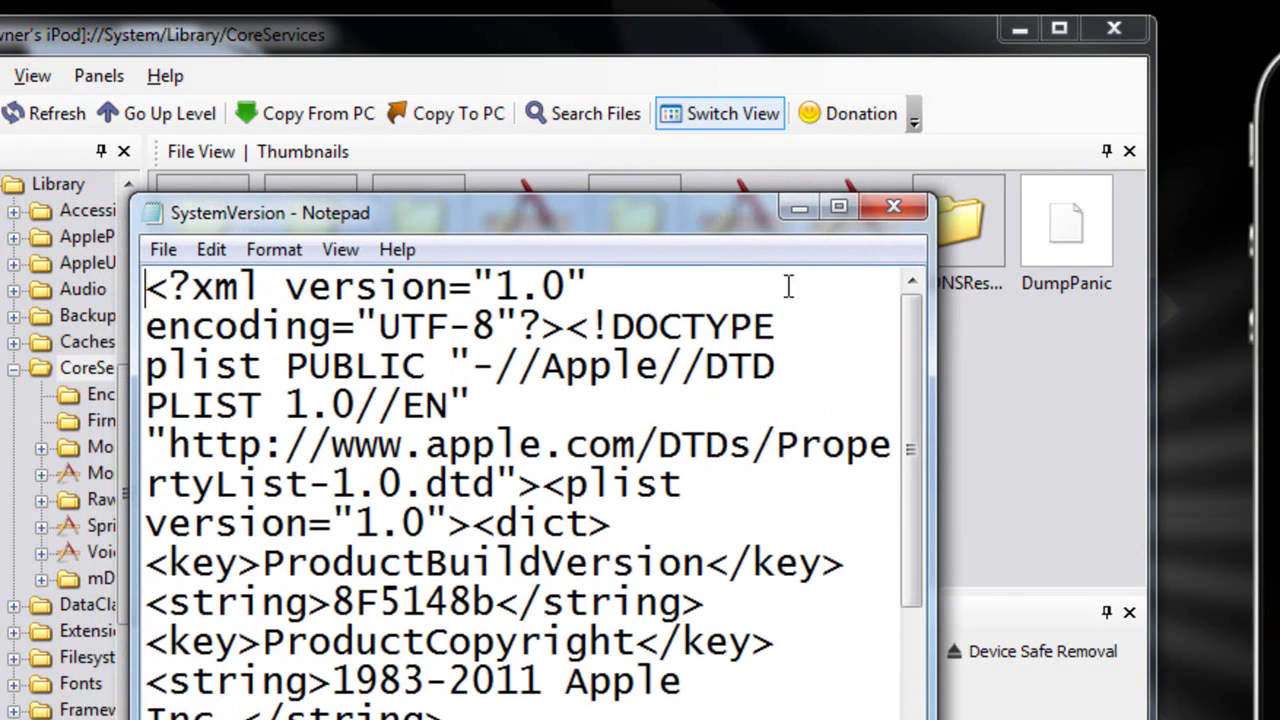
key("super+Up")
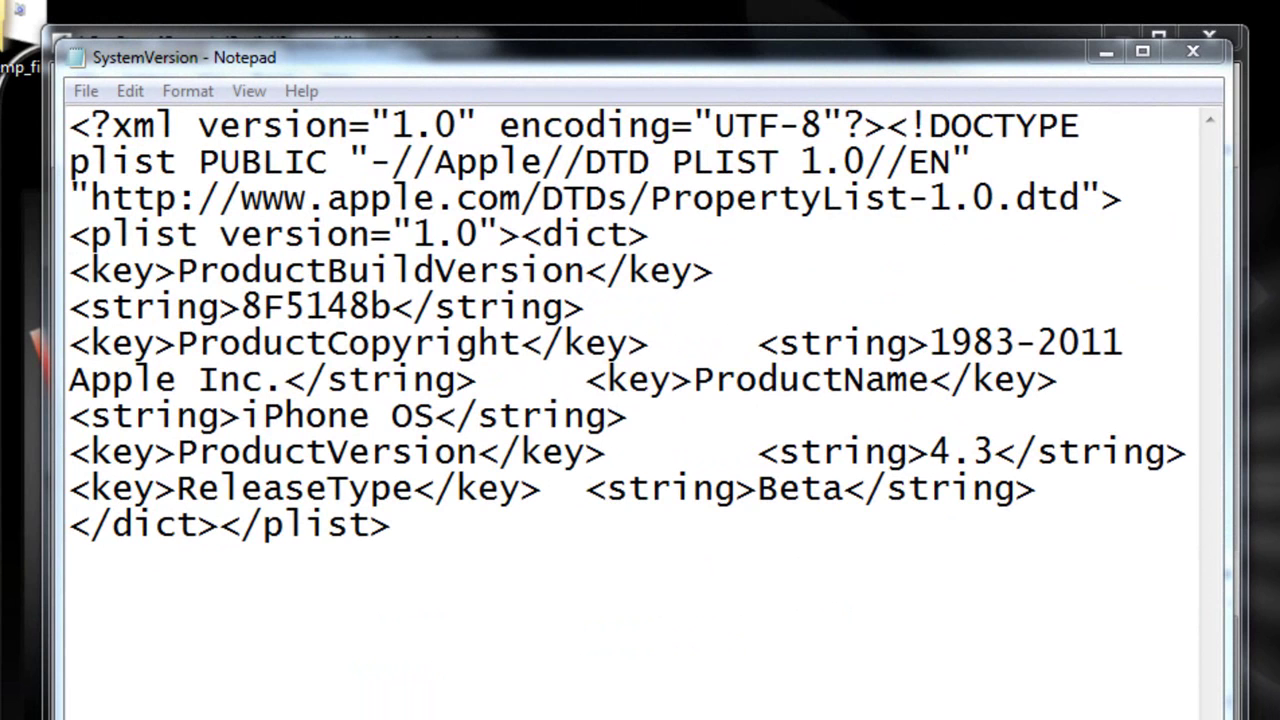
Delete the ReleaseType key and its Beta string entry from the SystemVersion plist text
left_click_drag(71, 488, 540, 486)
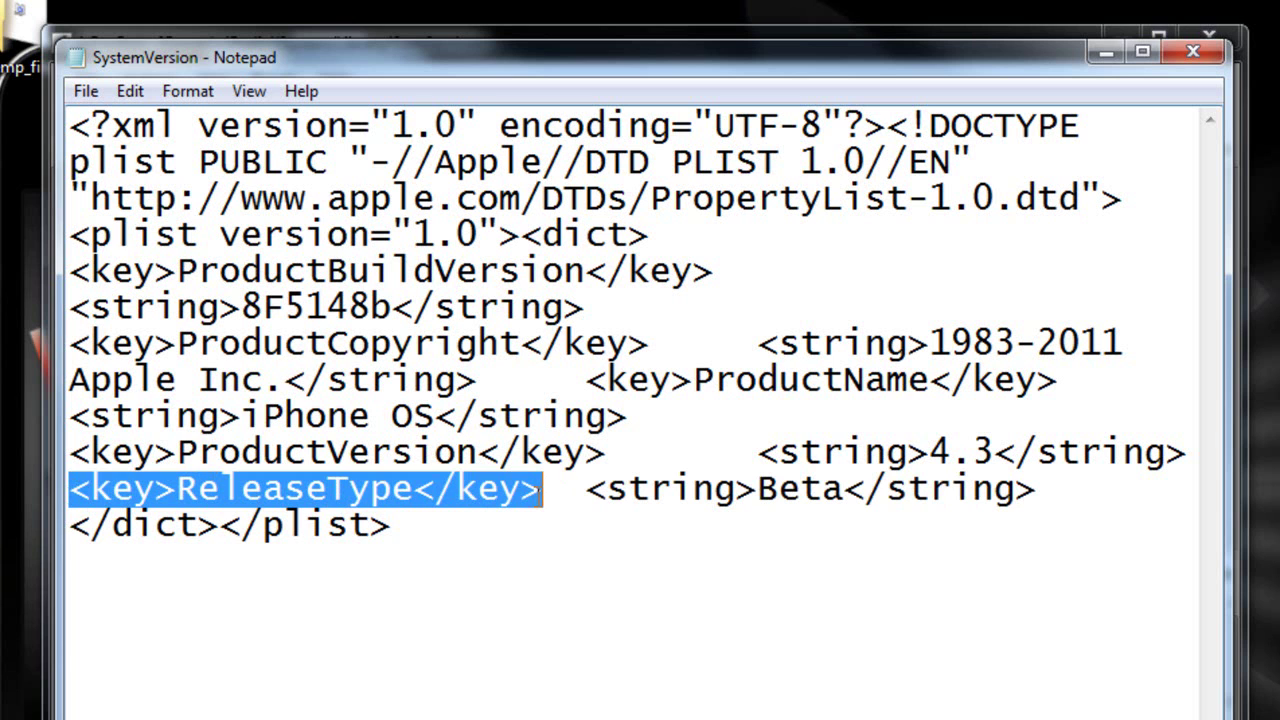
key("Delete")
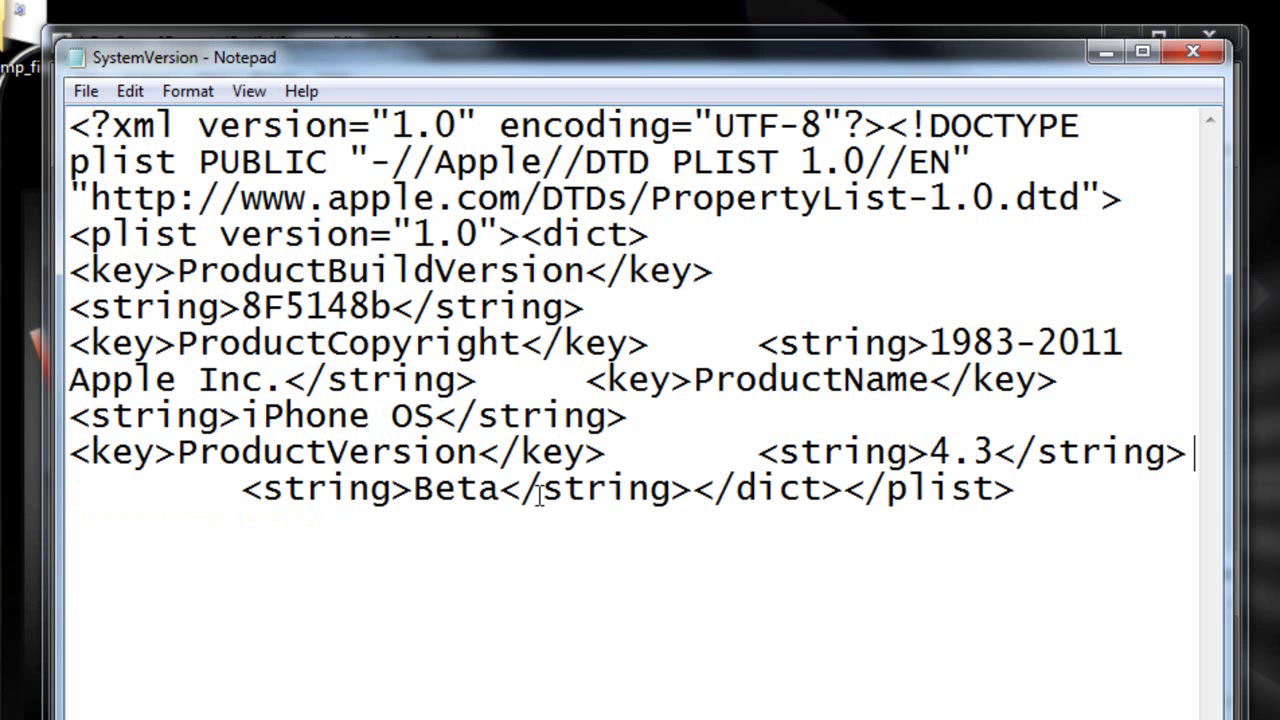
left_click(245, 490)
left_click_drag(245, 490, 686, 488)
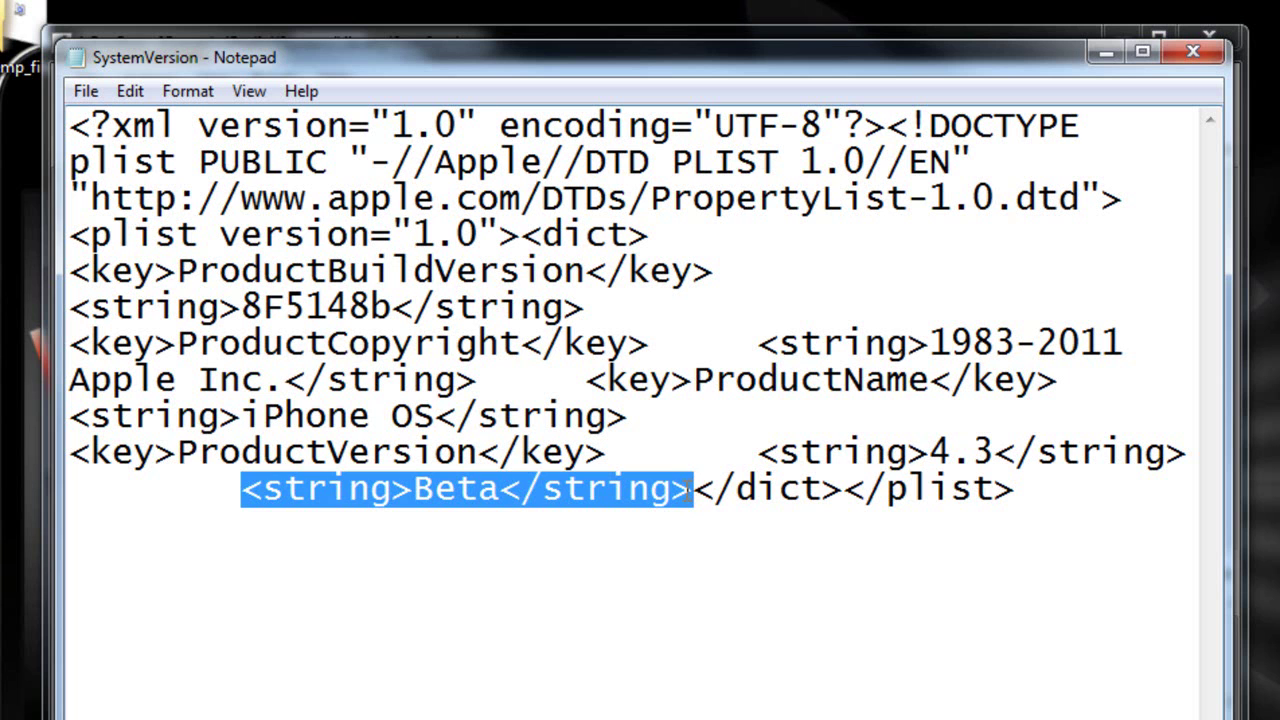
key("Delete")
Save the edited SystemVersion file, then close both Notepad and iFunBox
left_click(86, 91)
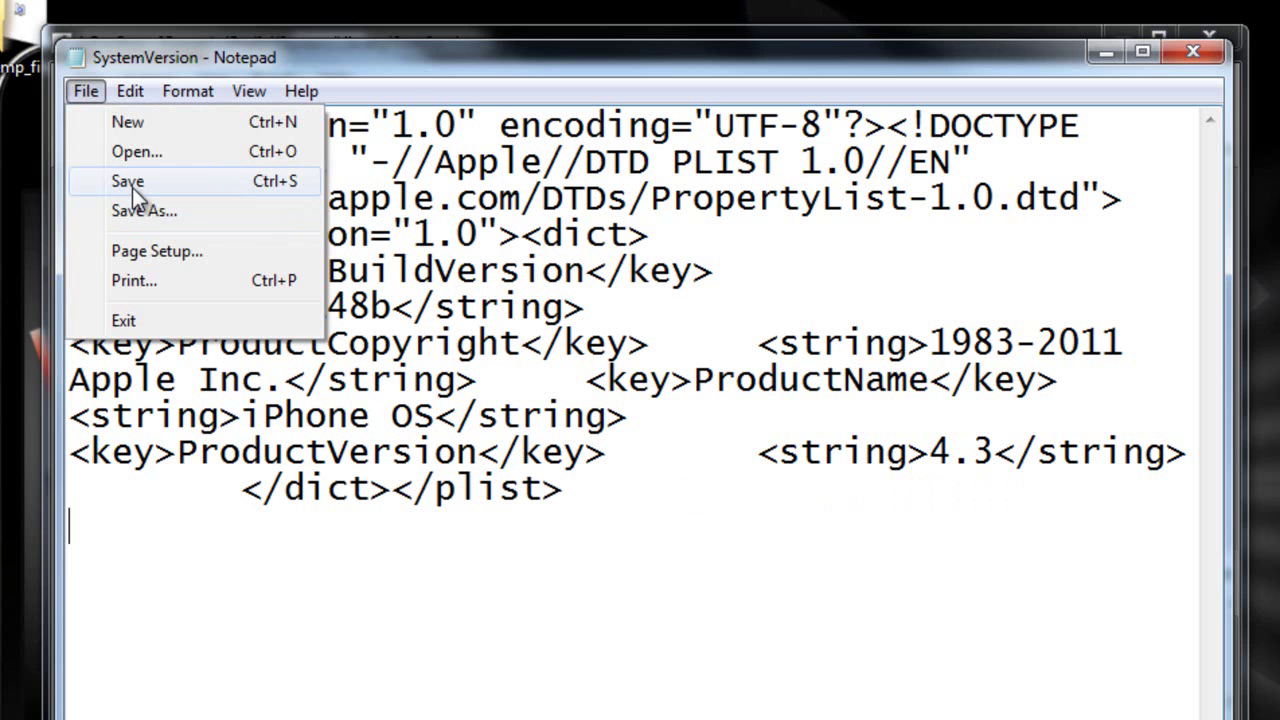
left_click(132, 187)
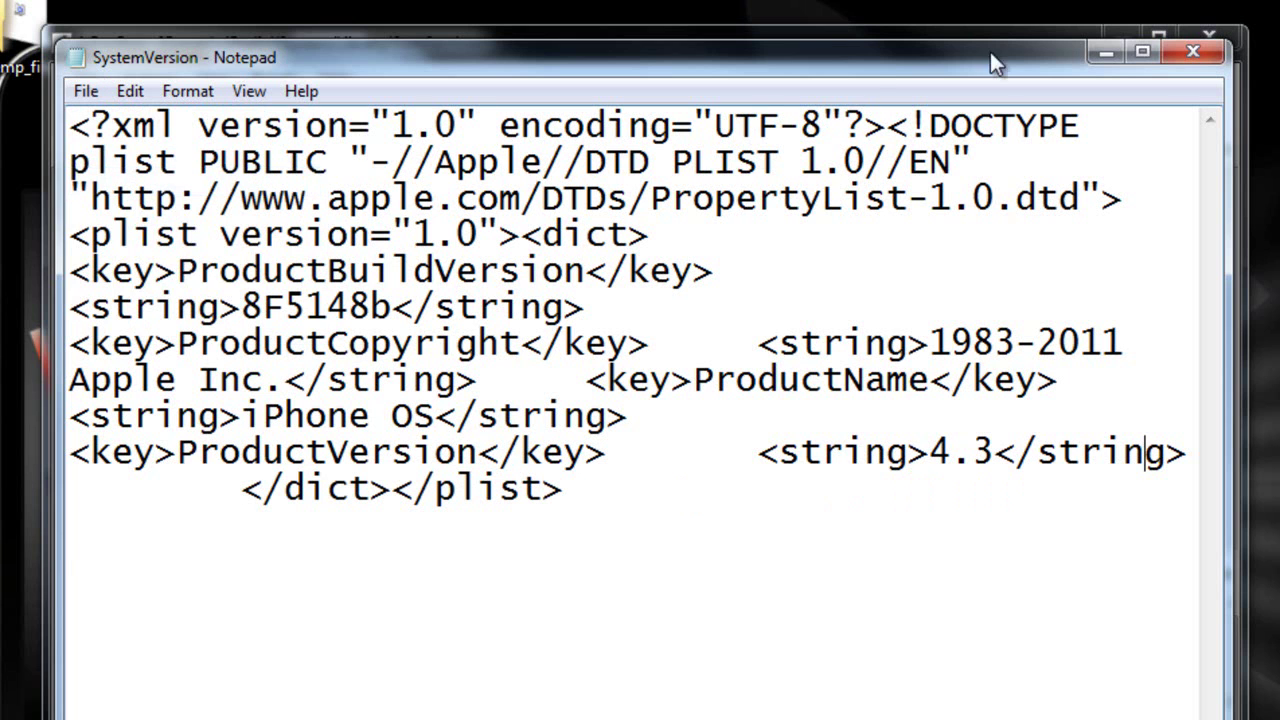
left_click(1188, 48)
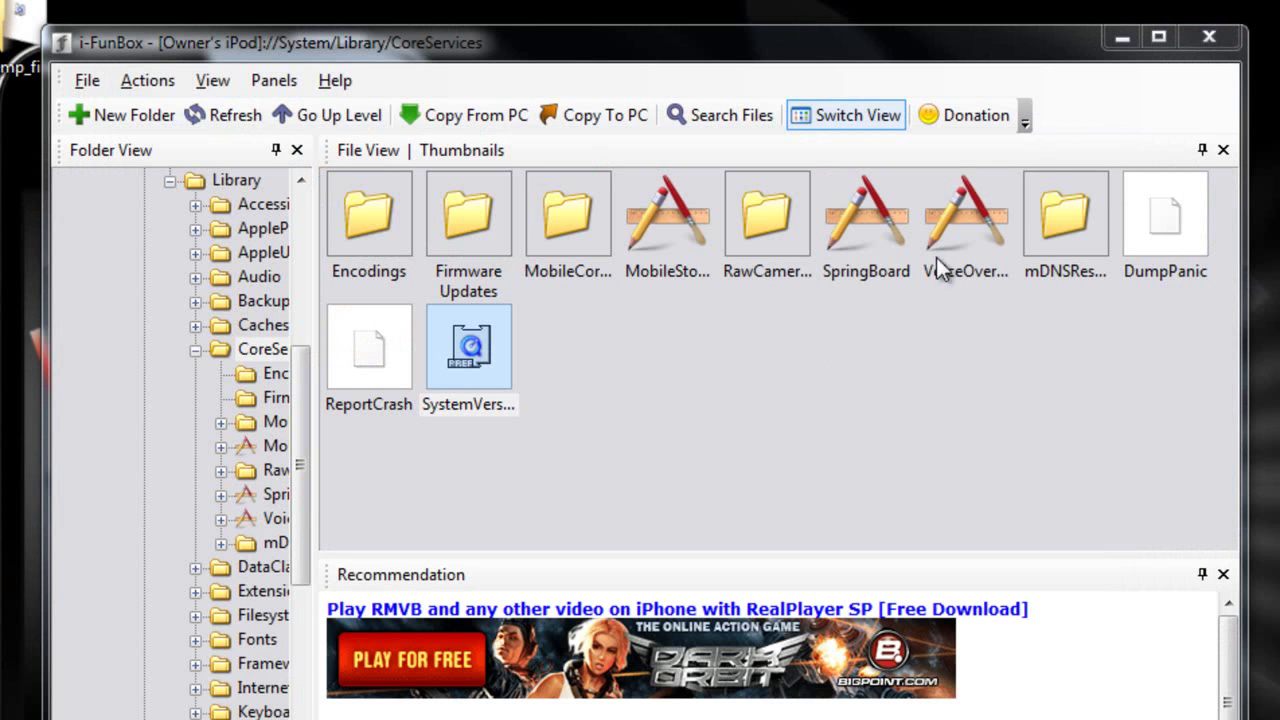
left_click(1193, 41)
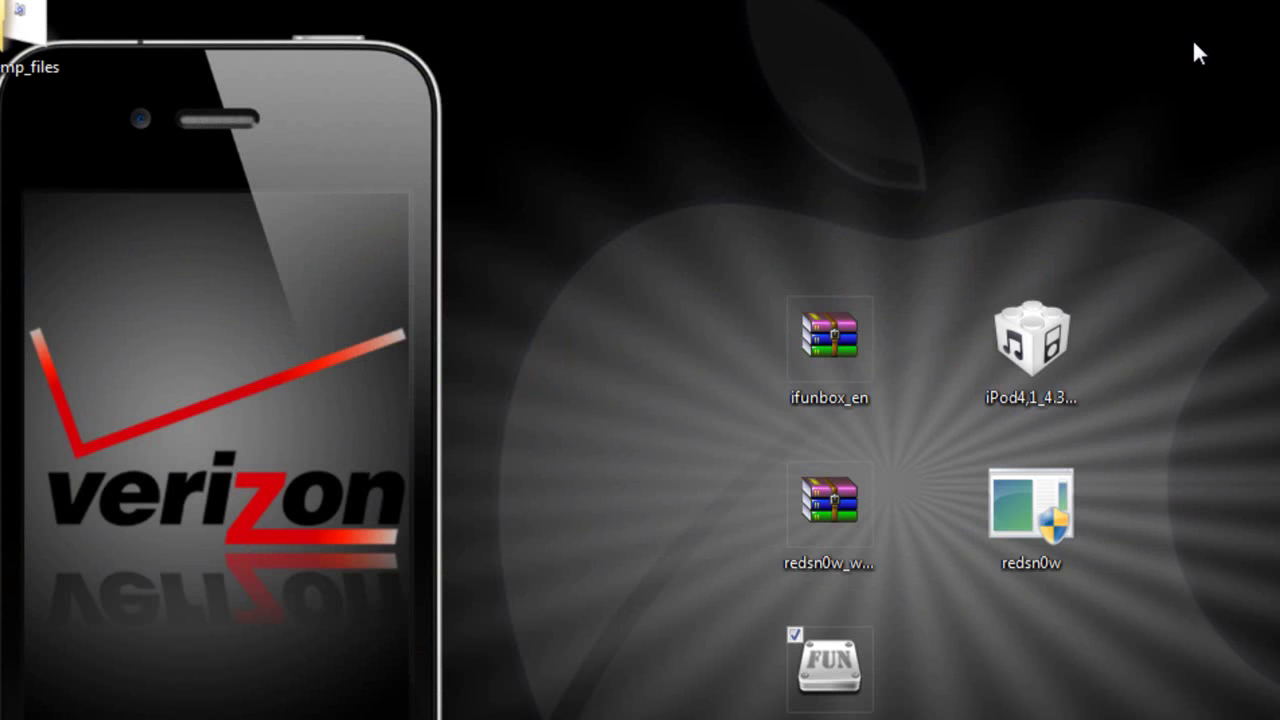